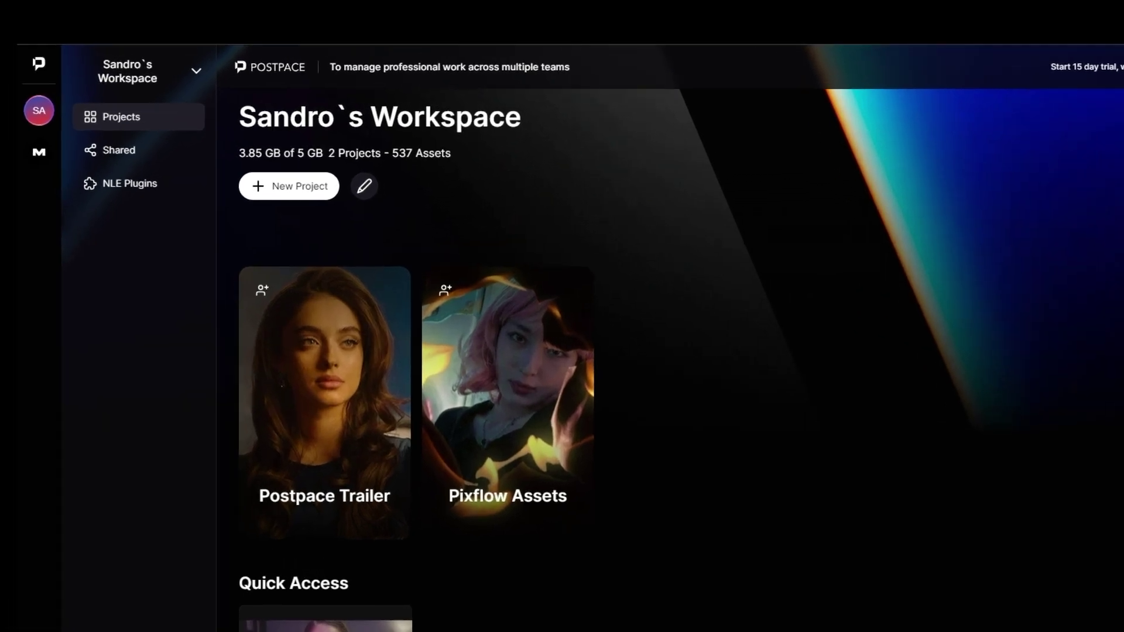
- Create and save project '101 project' with a cropped office still as its thumbnail
click(311, 195)
text(101 pro)
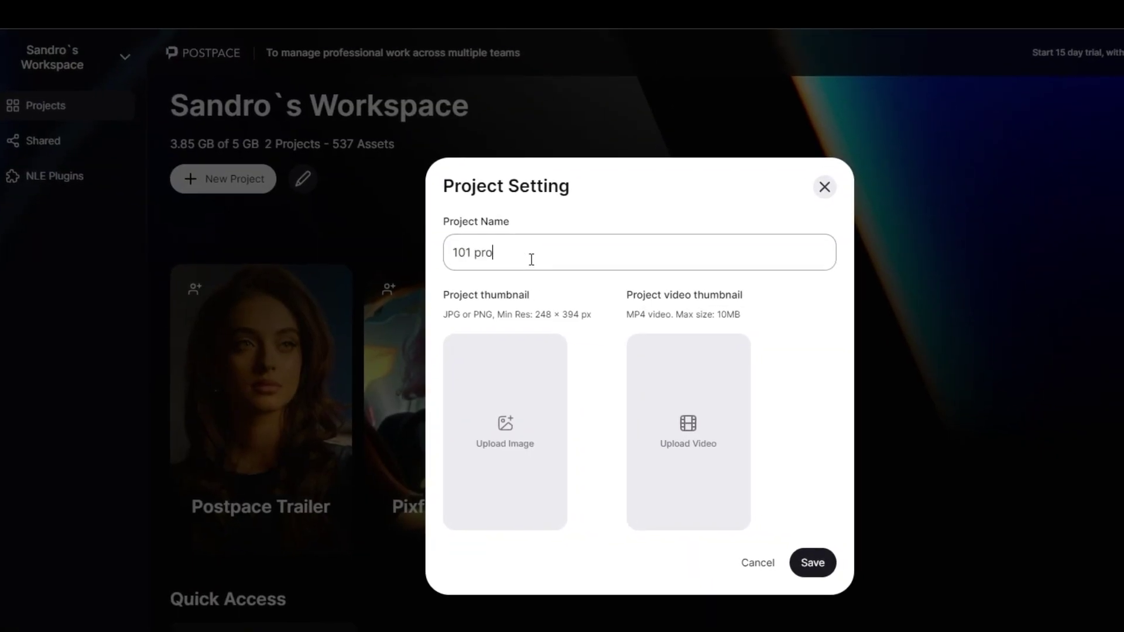
text(ject)
click(507, 403)
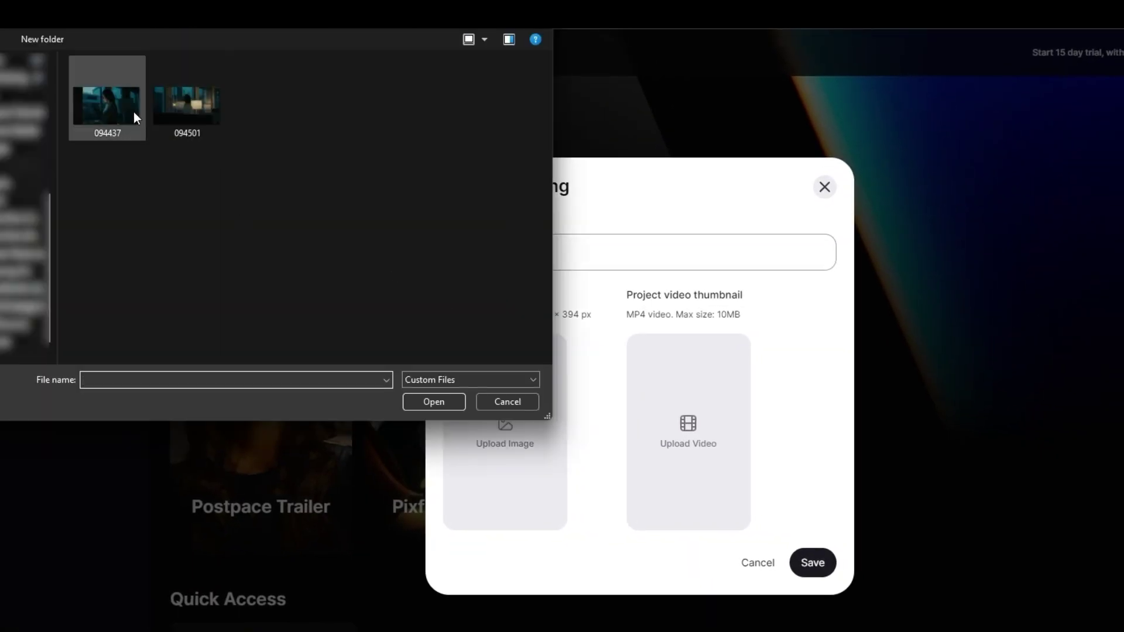
click(184, 103)
click(431, 402)
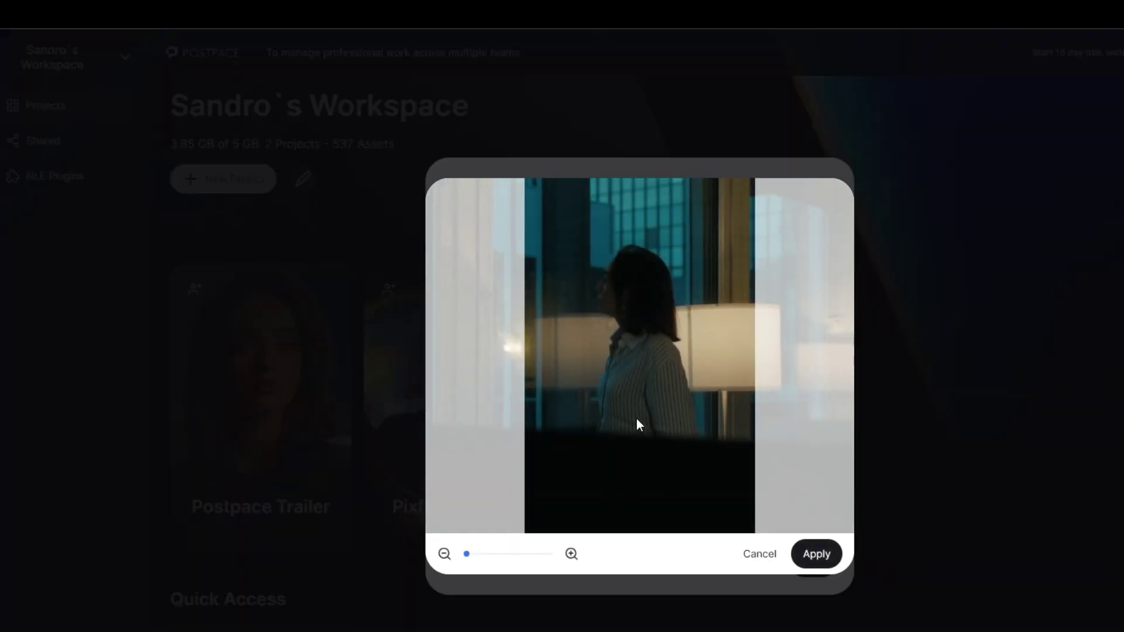
click(807, 553)
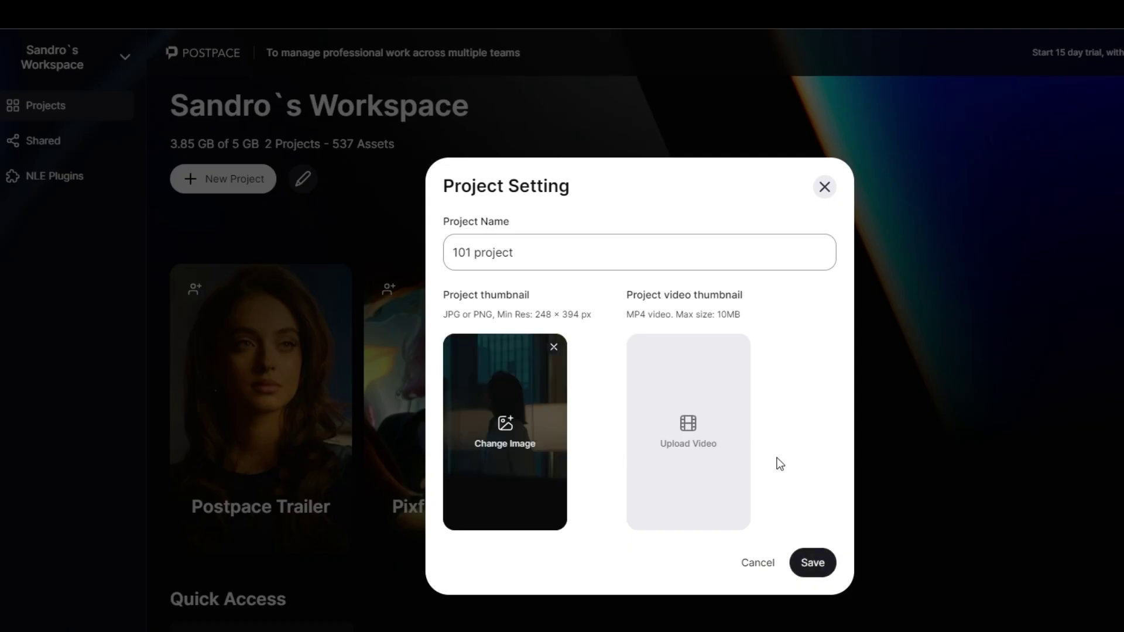
click(816, 562)
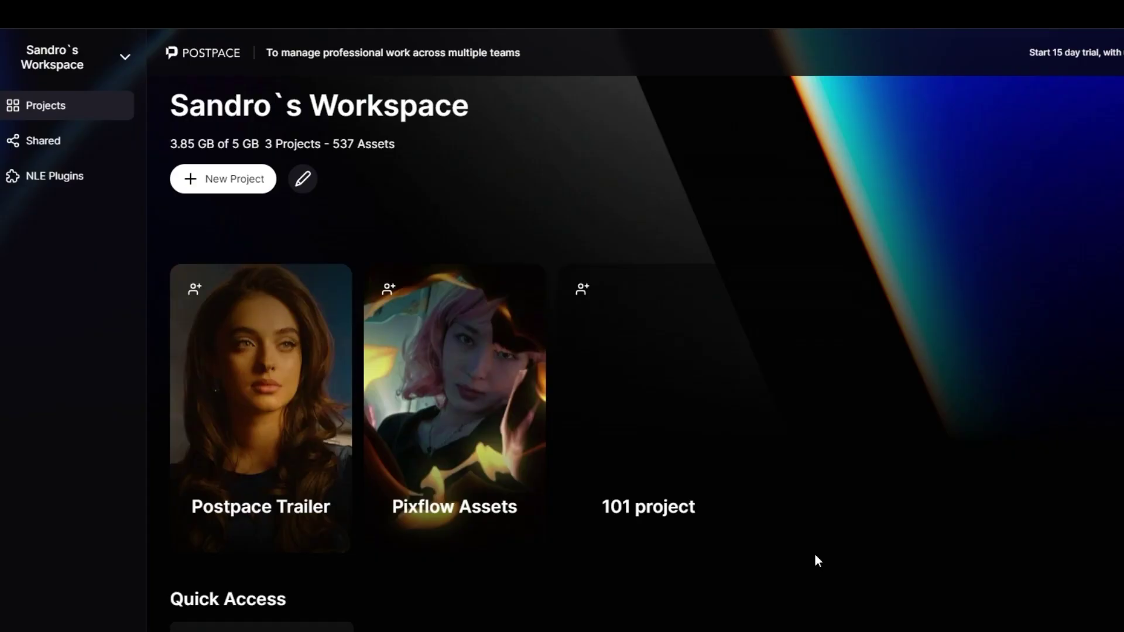
click(577, 287)
text(teammember)
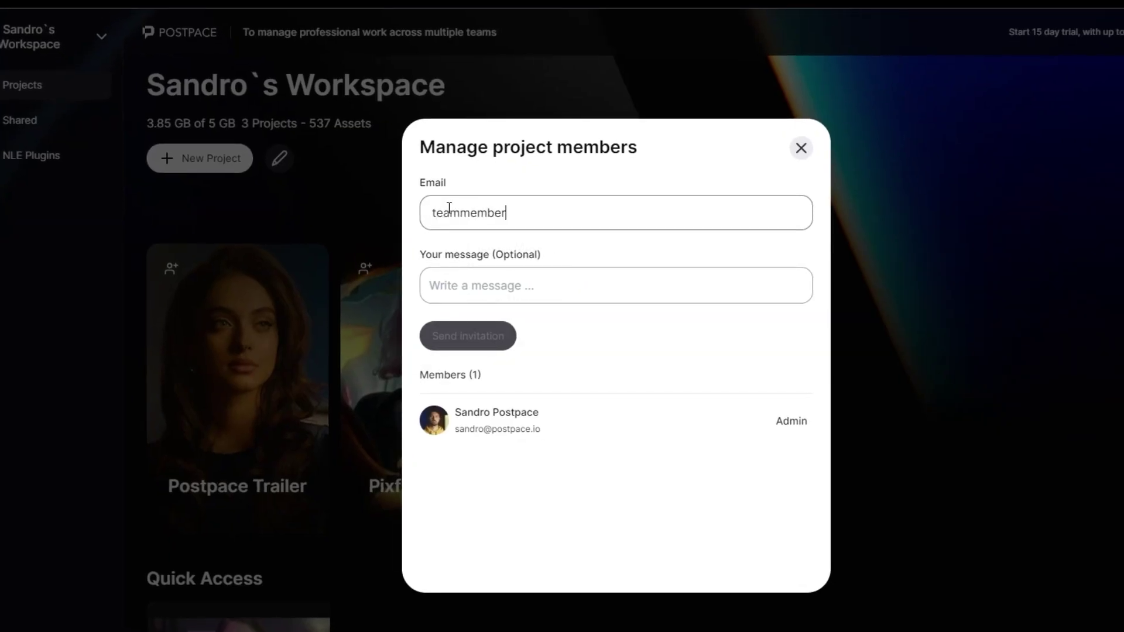
key(Return)
click(565, 287)
text(Let's work on this demo project)
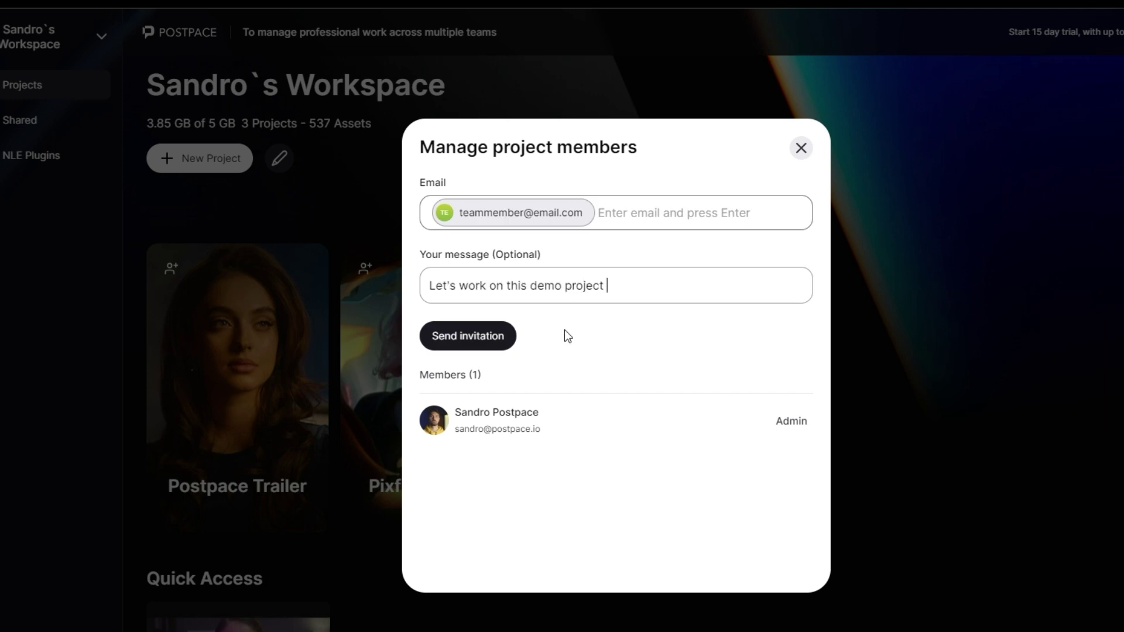
click(484, 343)
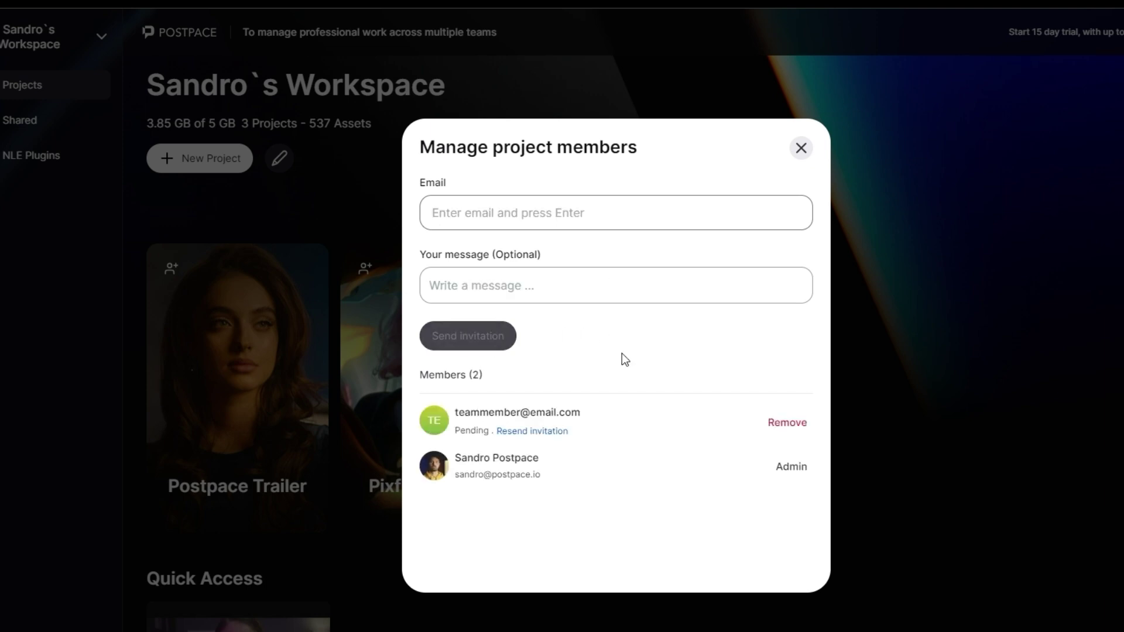
- Open the still-empty 101 project from its card
click(800, 151)
click(696, 261)
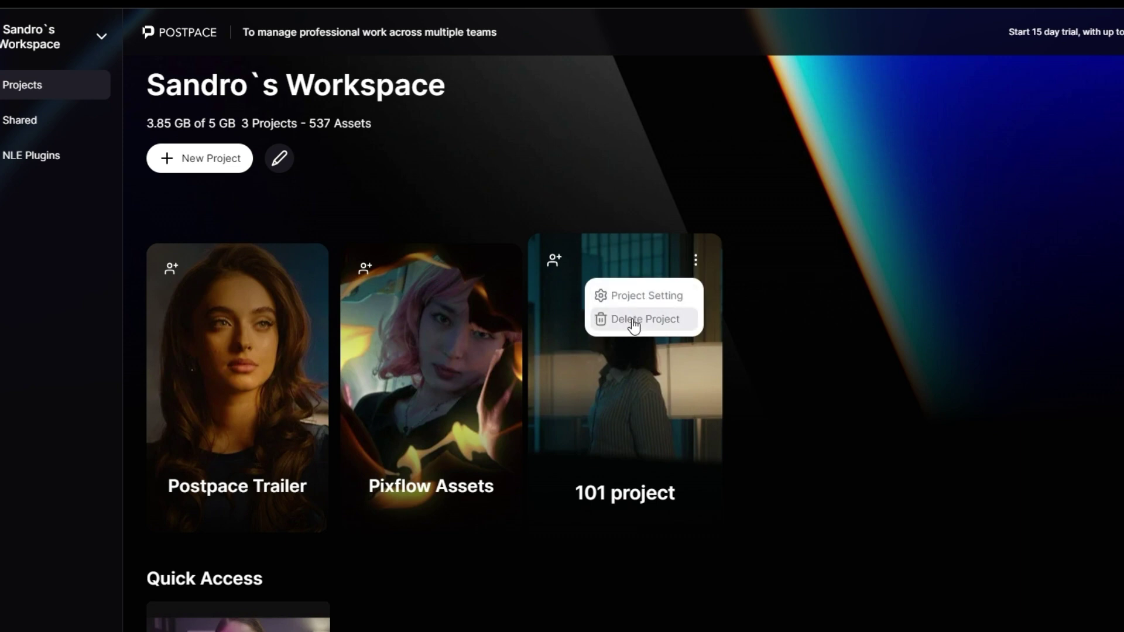
click(606, 378)
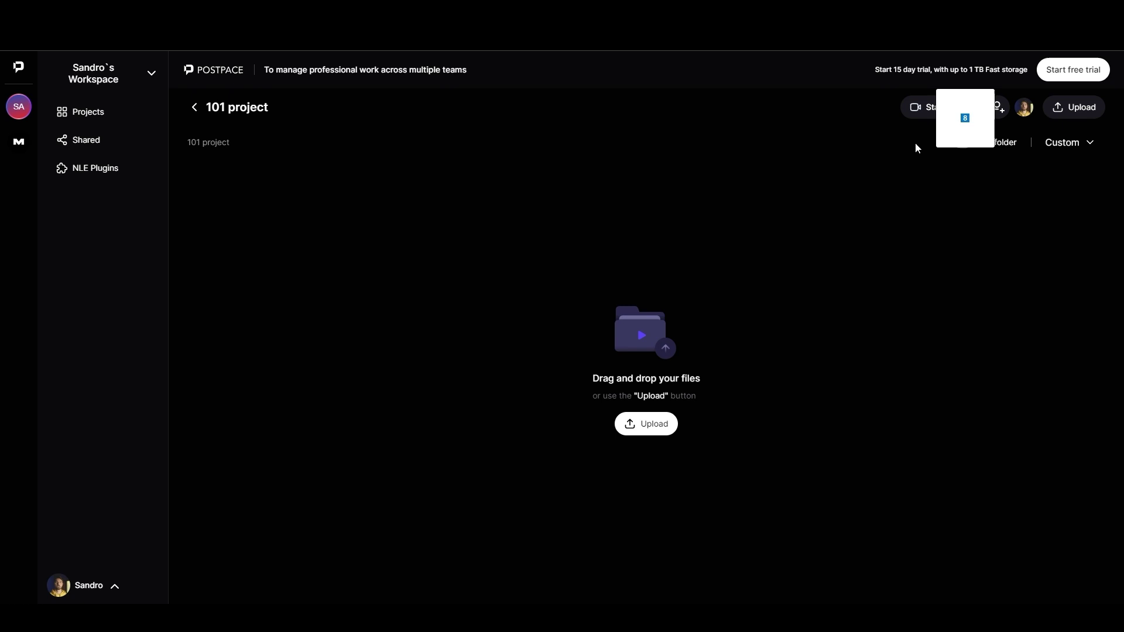
- Drag the eight desktop media files (videos, two pngs, mp3, zip) into 101 project
drag(916, 143, 610, 255)
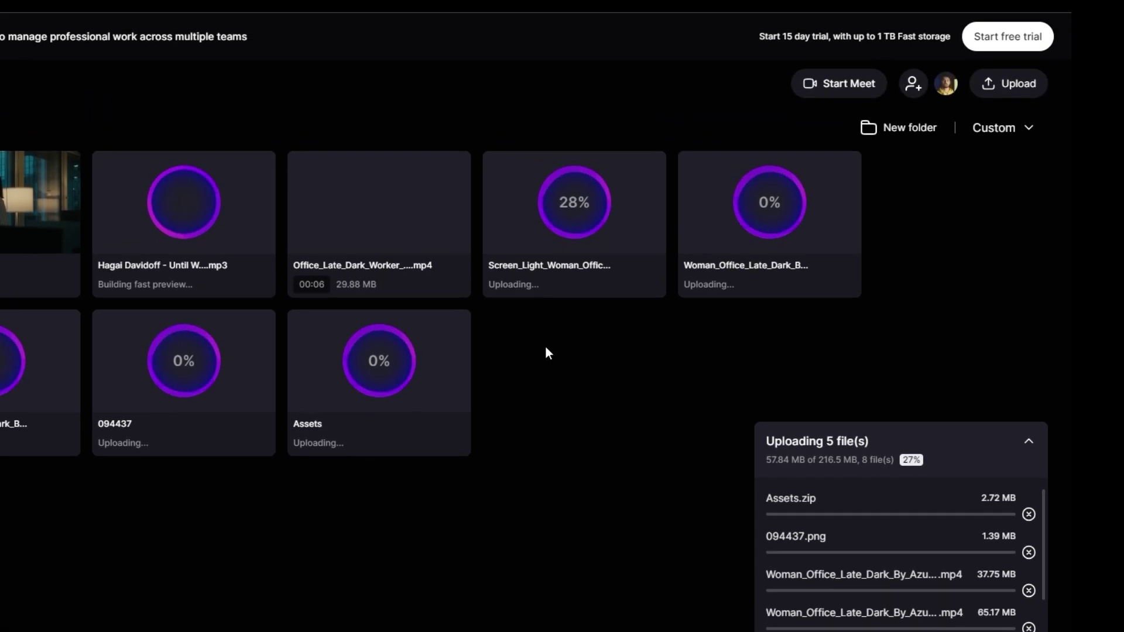
- Create 'New Folder' and move the two png stills and Assets.zip into it
click(908, 170)
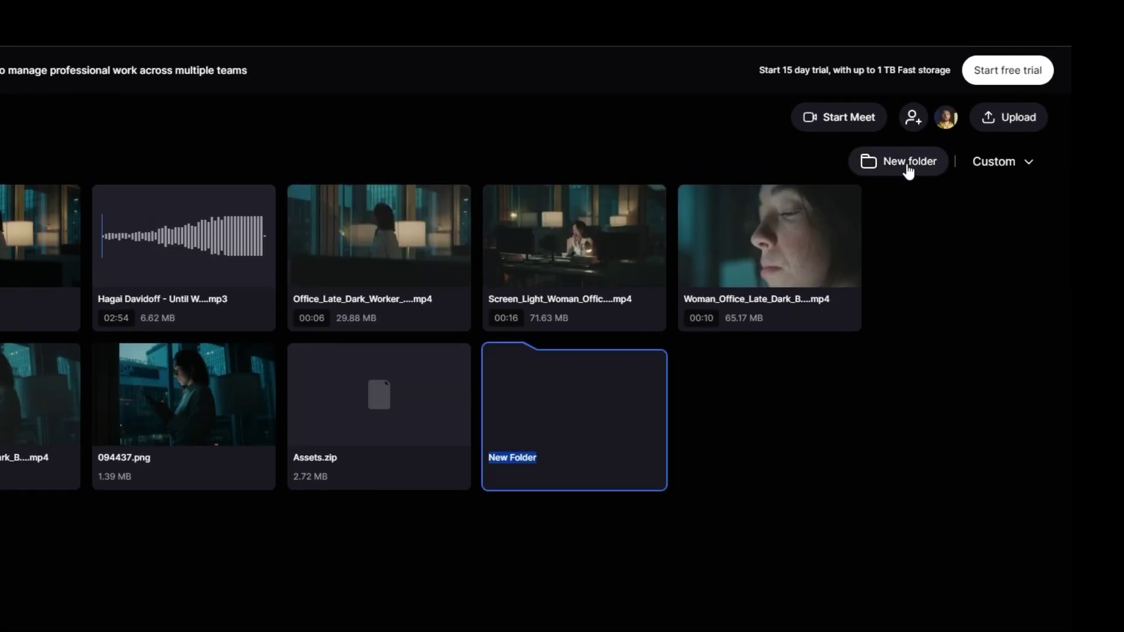
key(Return)
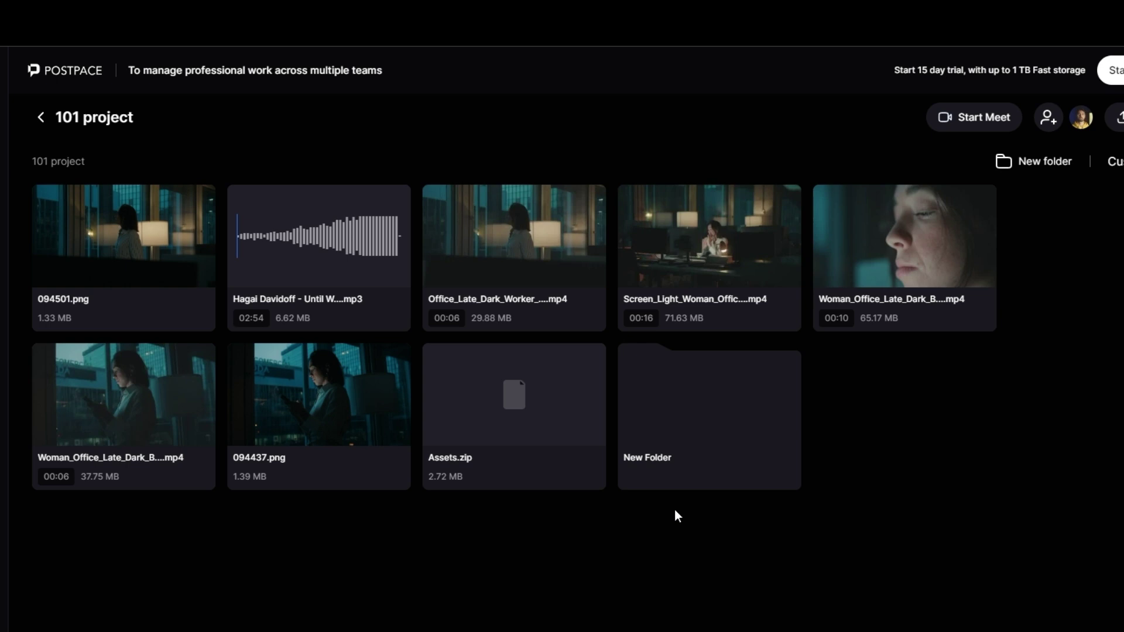
drag(326, 389, 683, 396)
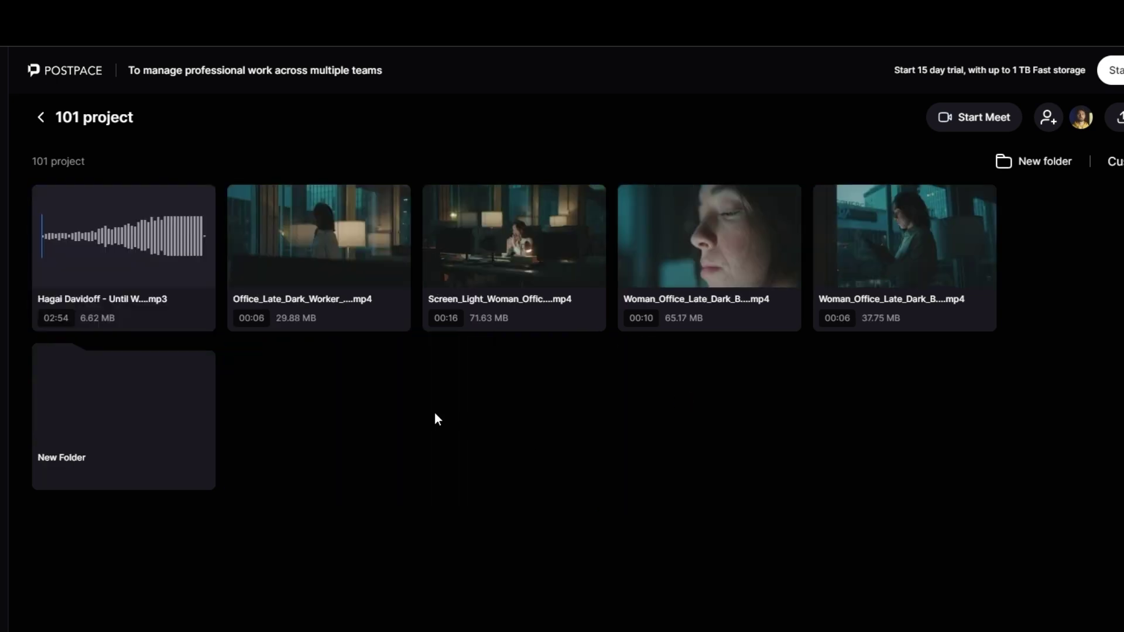
double_click(130, 425)
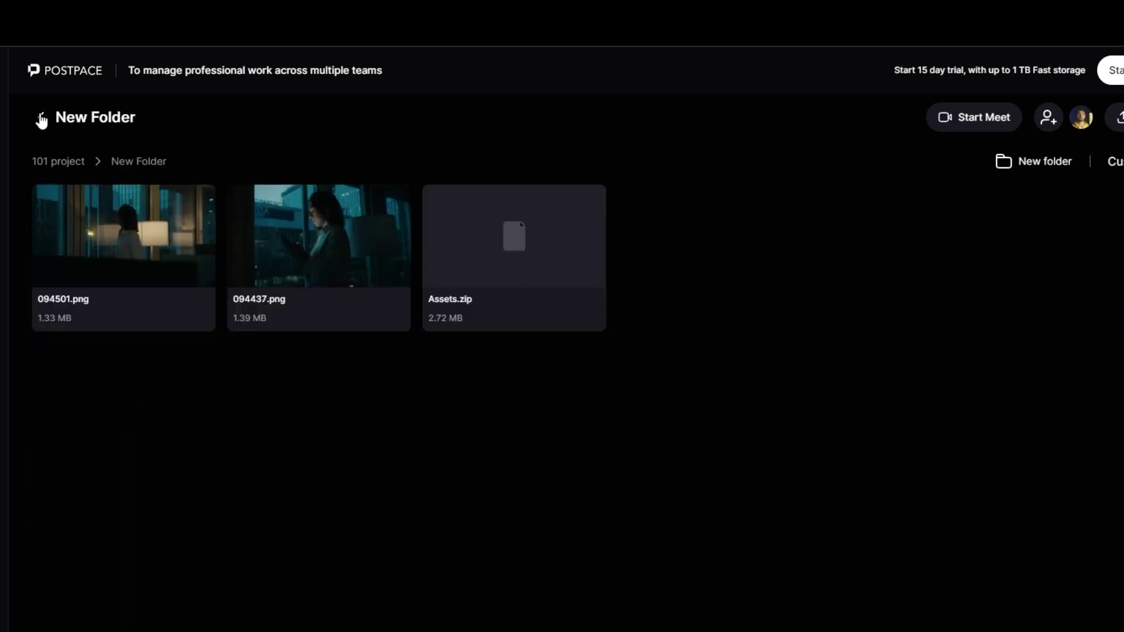
click(40, 117)
- Sort the project files by name, after briefly sorting by size
click(1073, 142)
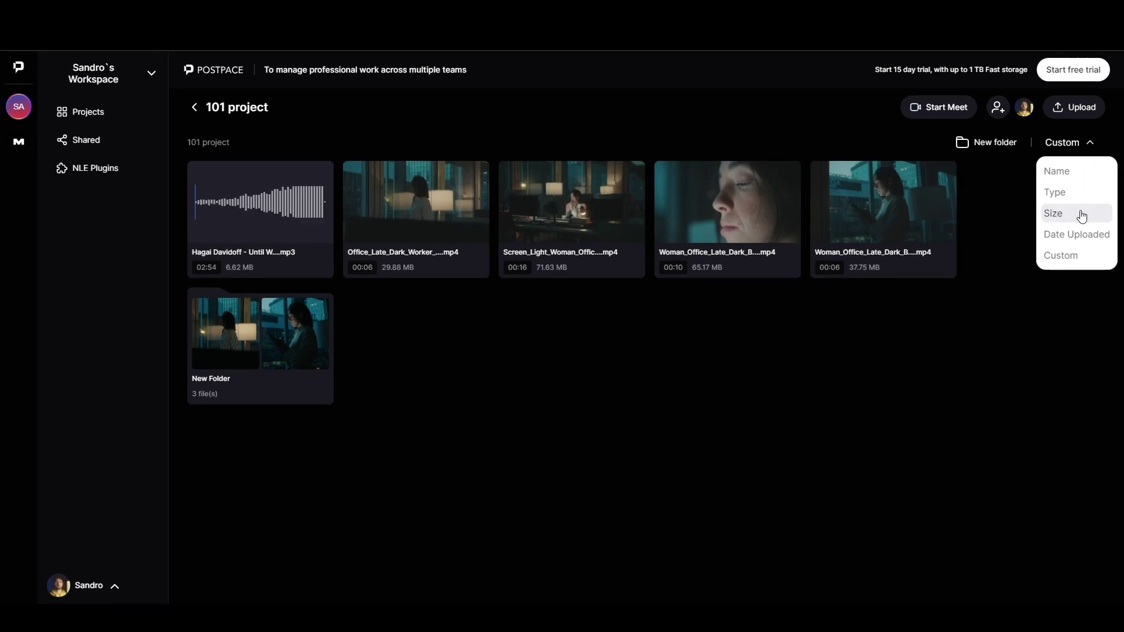
click(1080, 213)
click(1076, 143)
click(1073, 171)
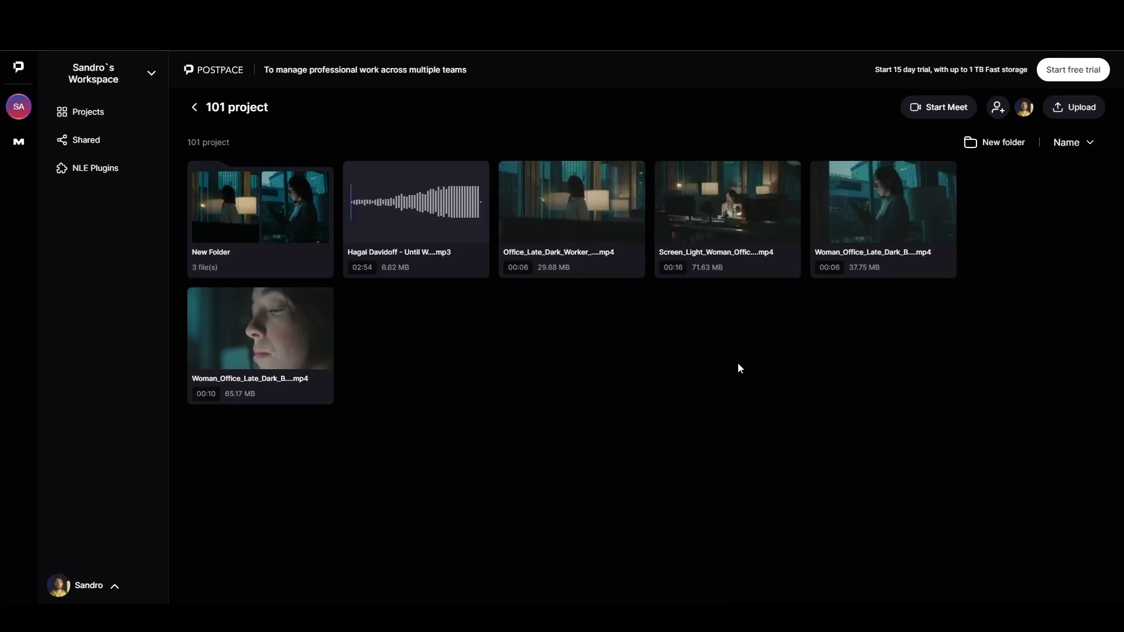
click(196, 111)
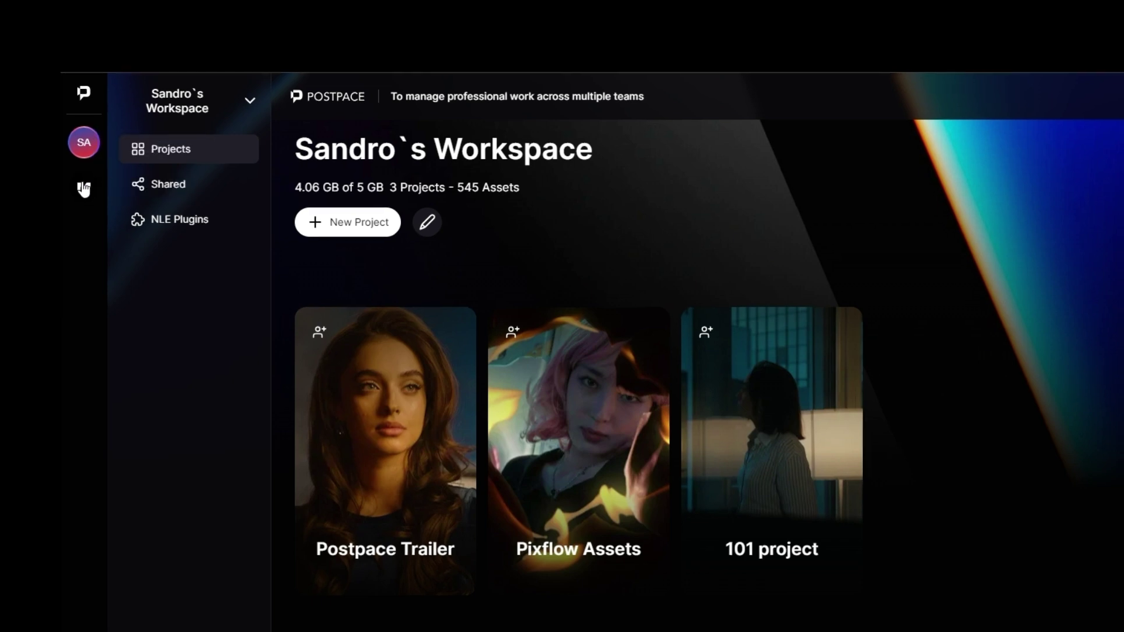
click(84, 191)
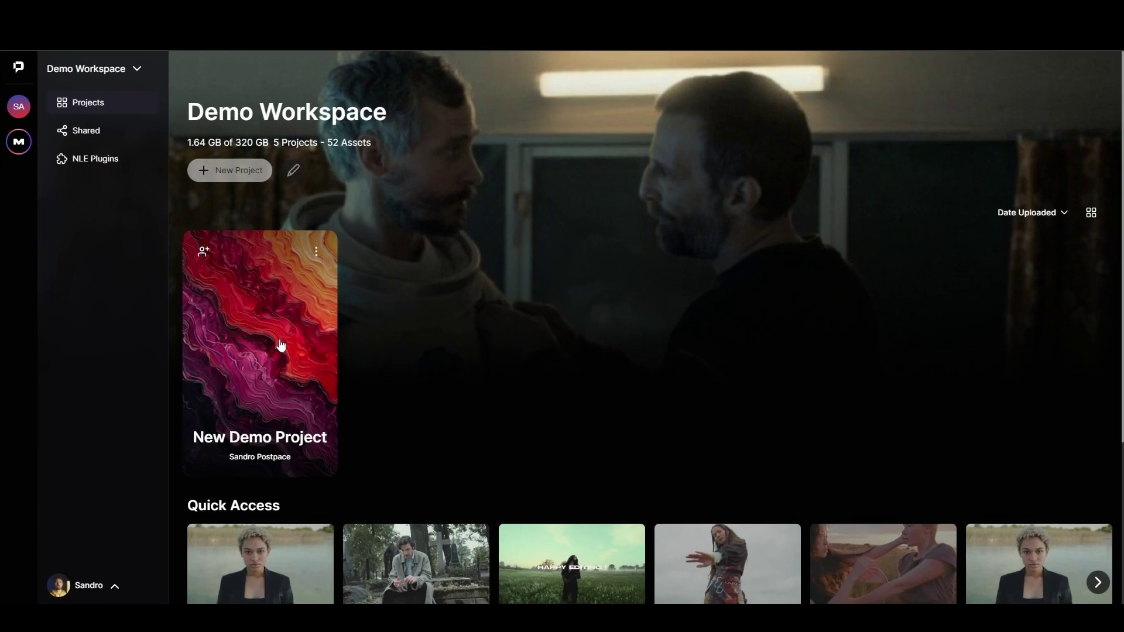
click(259, 343)
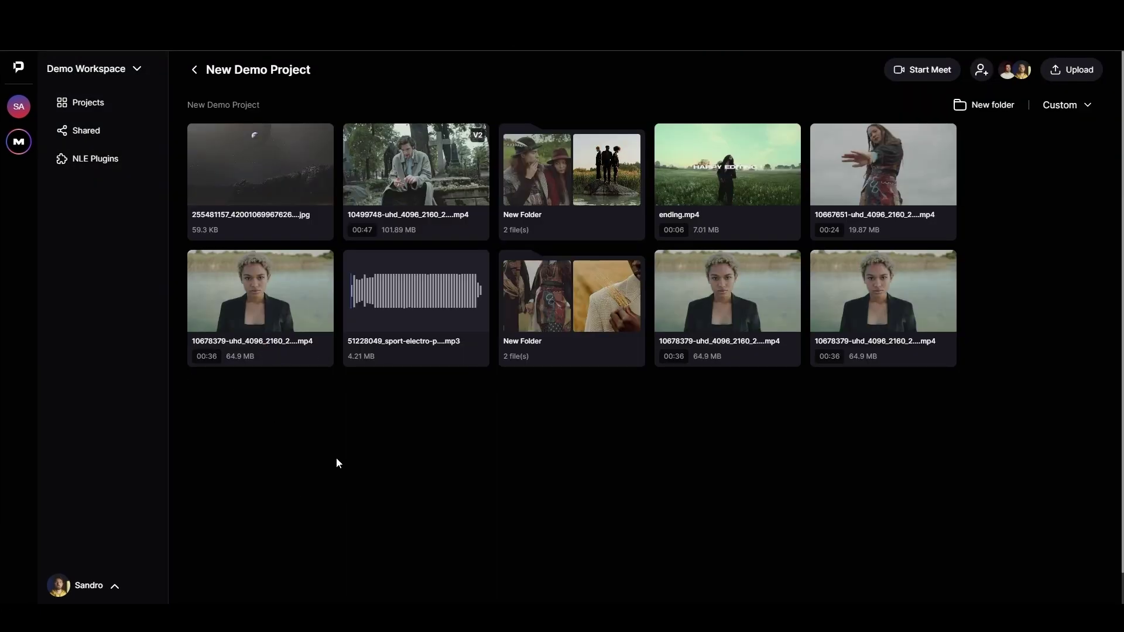
right_click(441, 389)
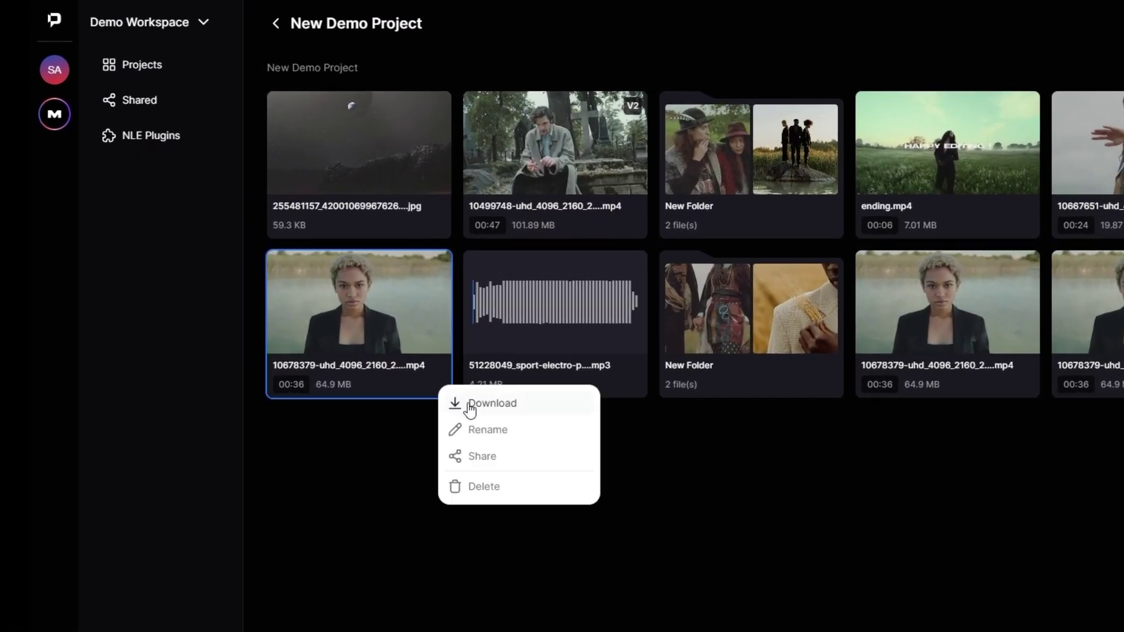
click(469, 403)
click(55, 71)
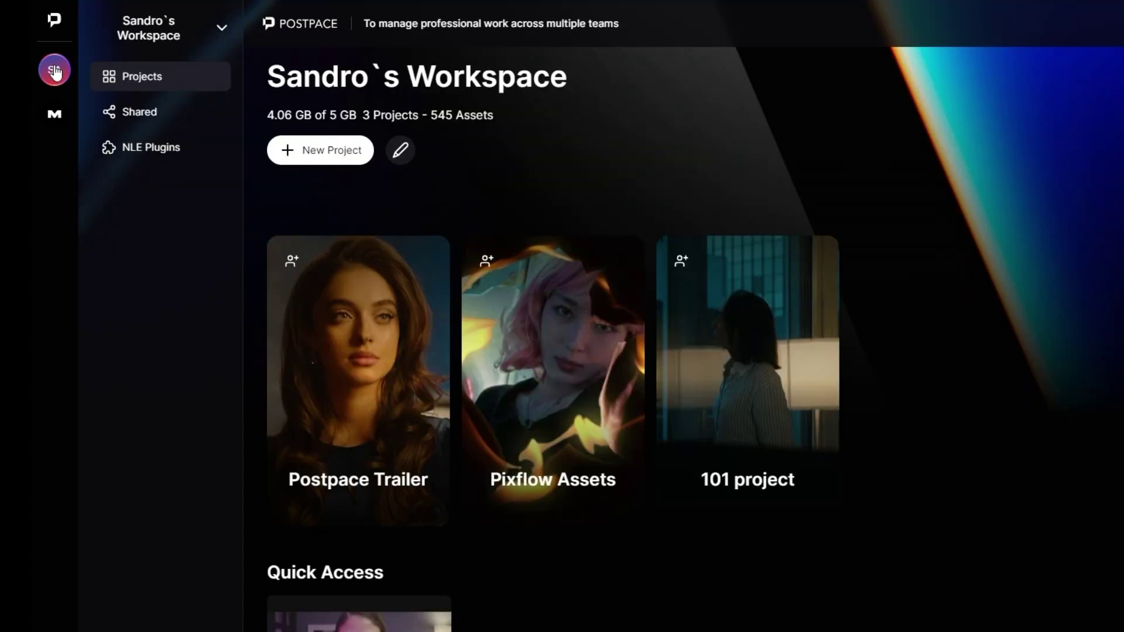
- On the Screen Light woman video, post 'Zoom in here' at 00:00:03 and resume playback
click(739, 336)
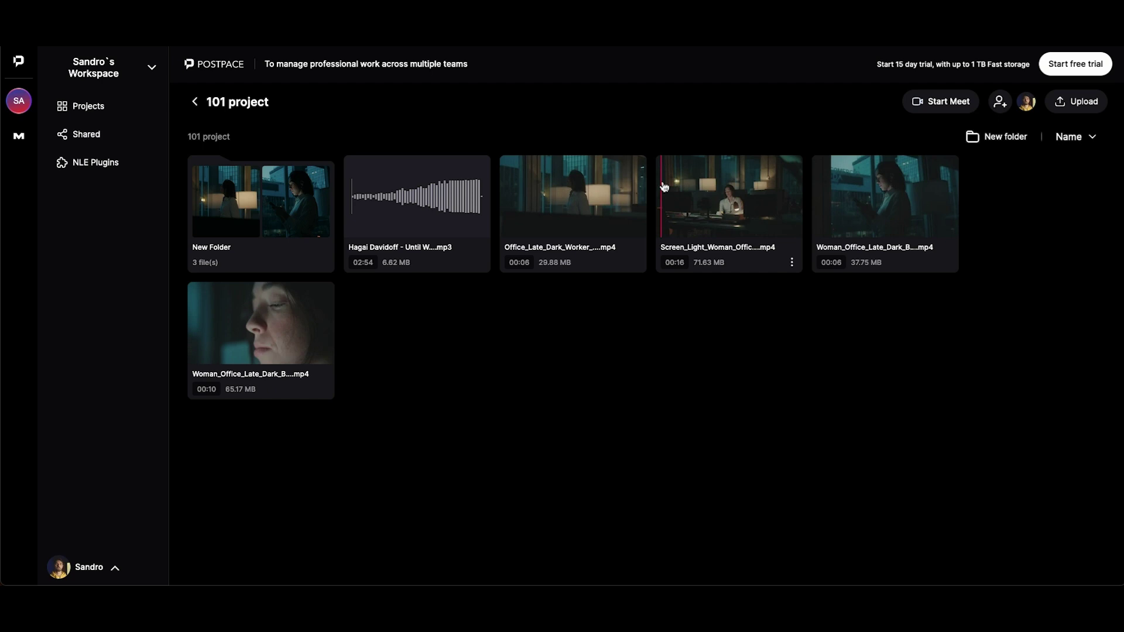
click(715, 209)
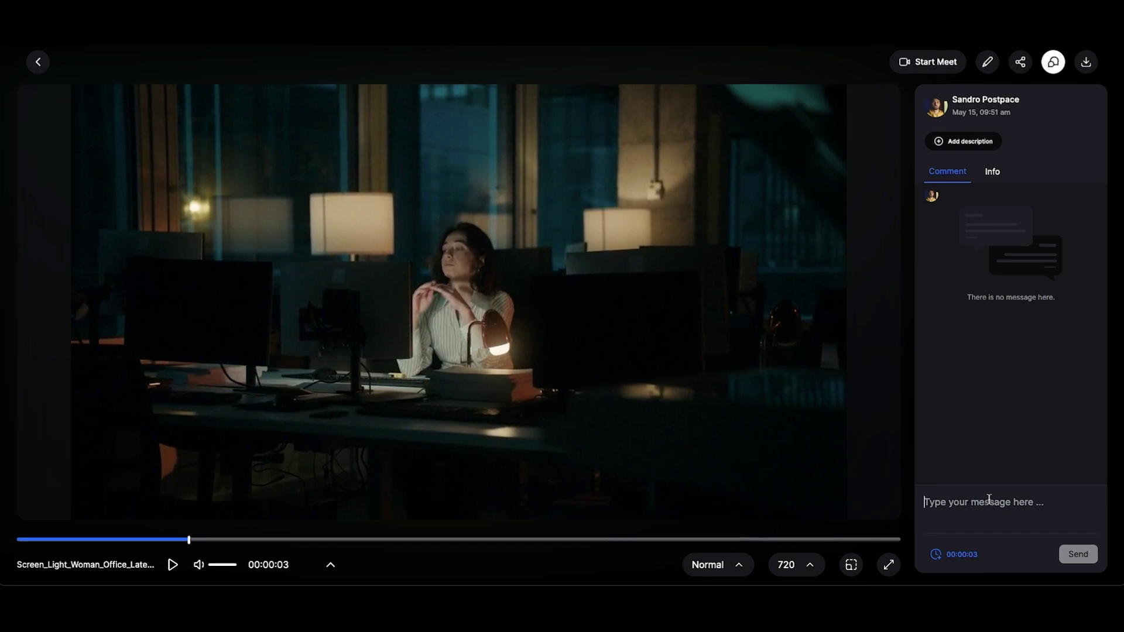
text(Zoom in here)
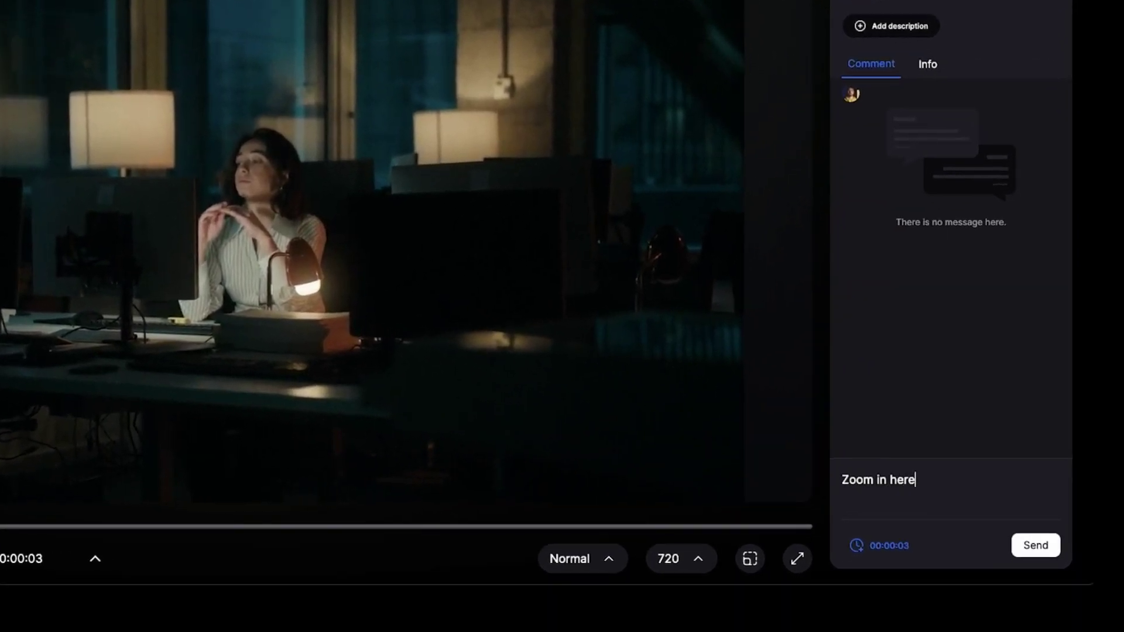
key(Return)
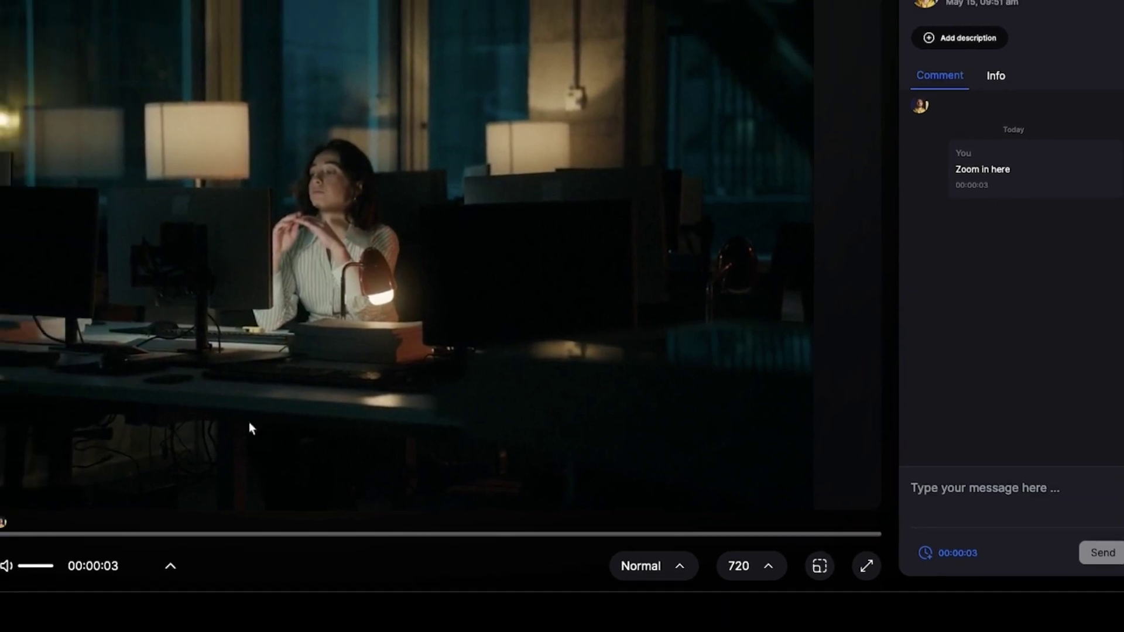
click(222, 590)
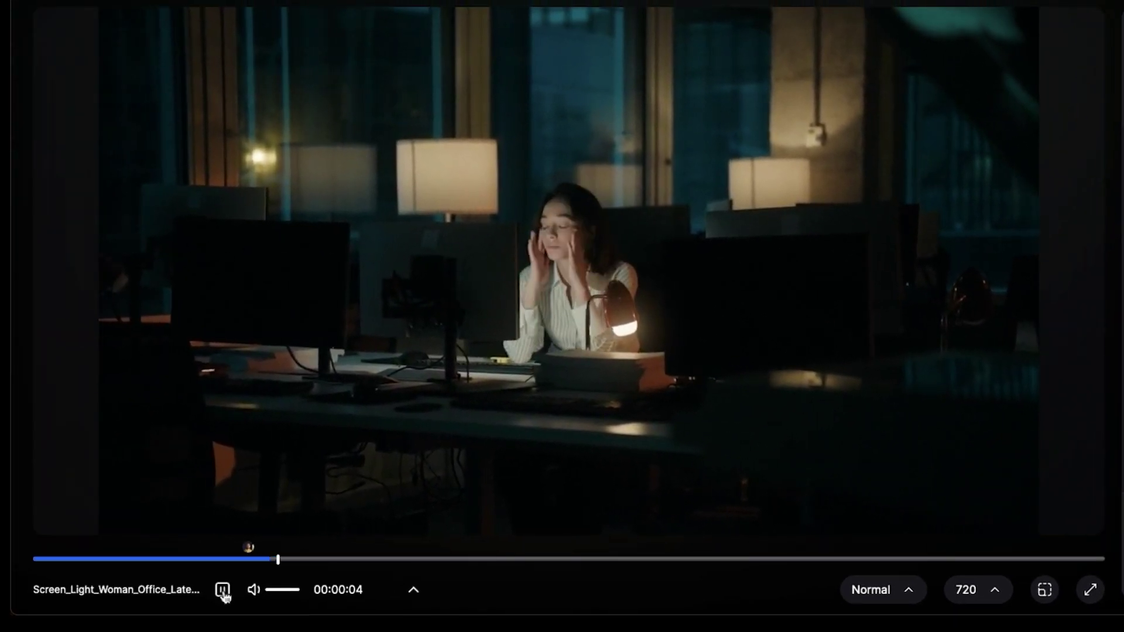
- Pause at 00:00:07, box both lamps, and post 'Bump up the highlights'
click(222, 590)
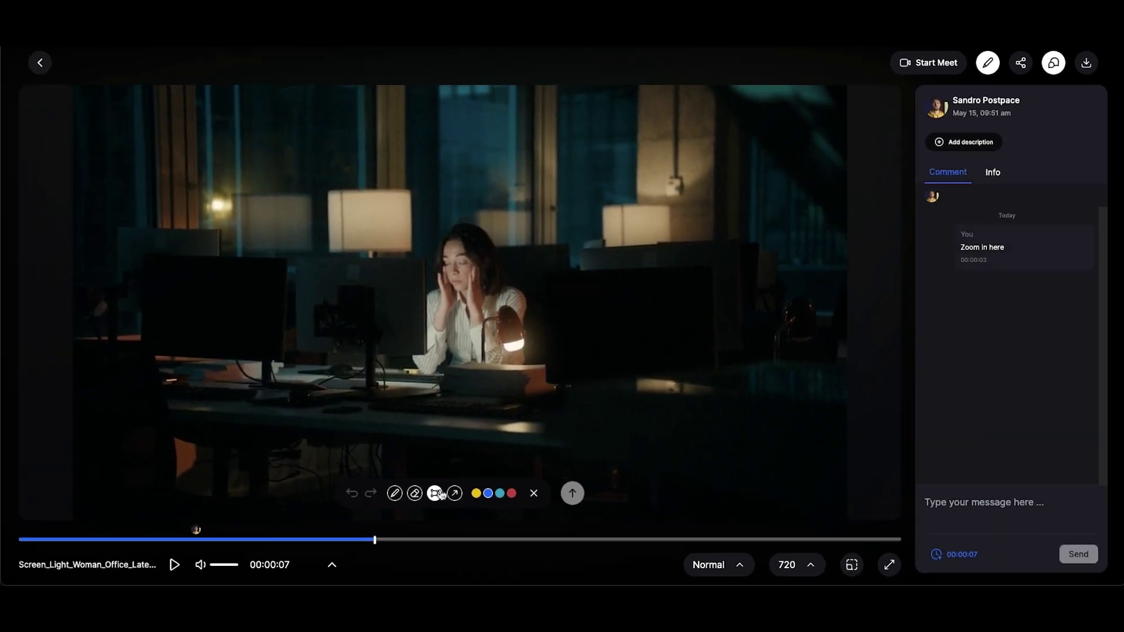
drag(592, 184, 680, 260)
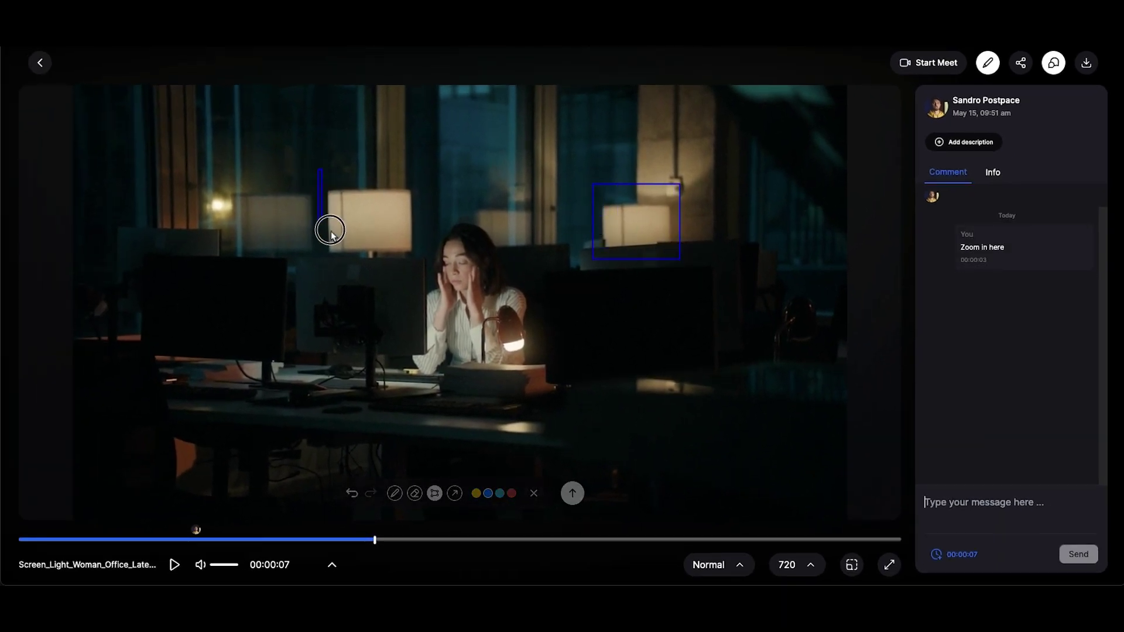
drag(321, 169, 425, 267)
text(Bump up the highlights)
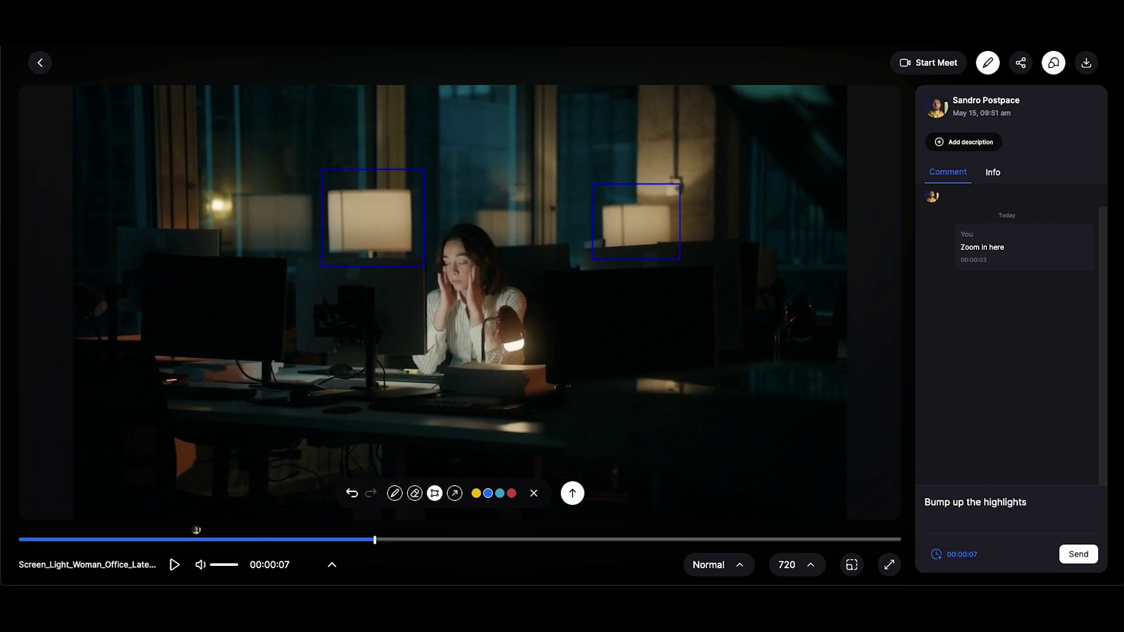
key(Return)
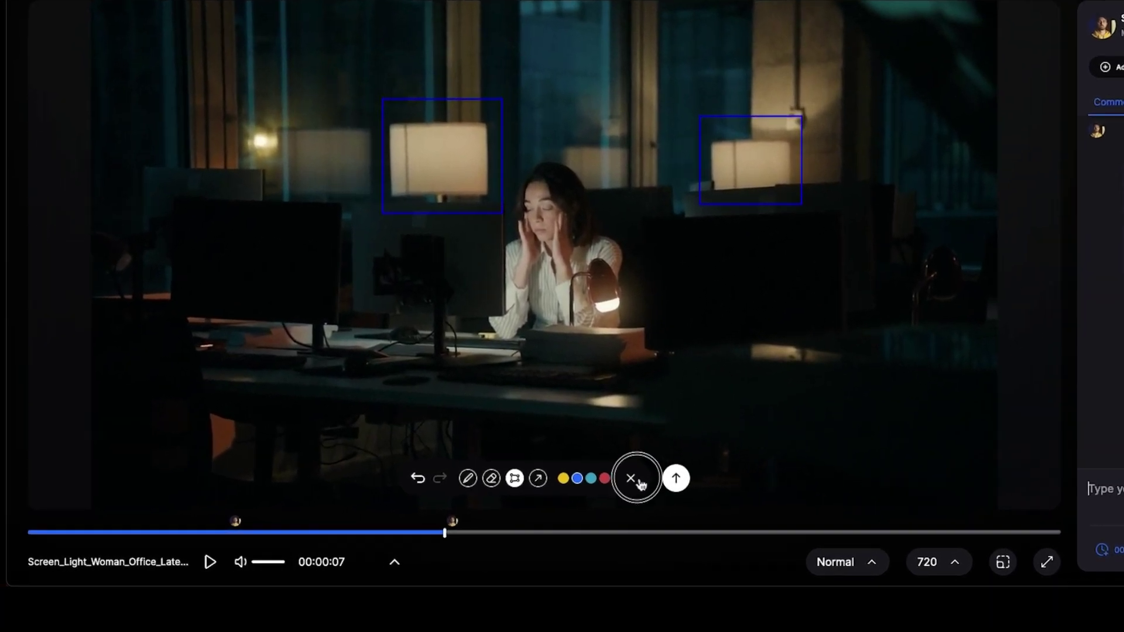
- Show the counter as frames, then timecode, then return it to standard time
click(533, 492)
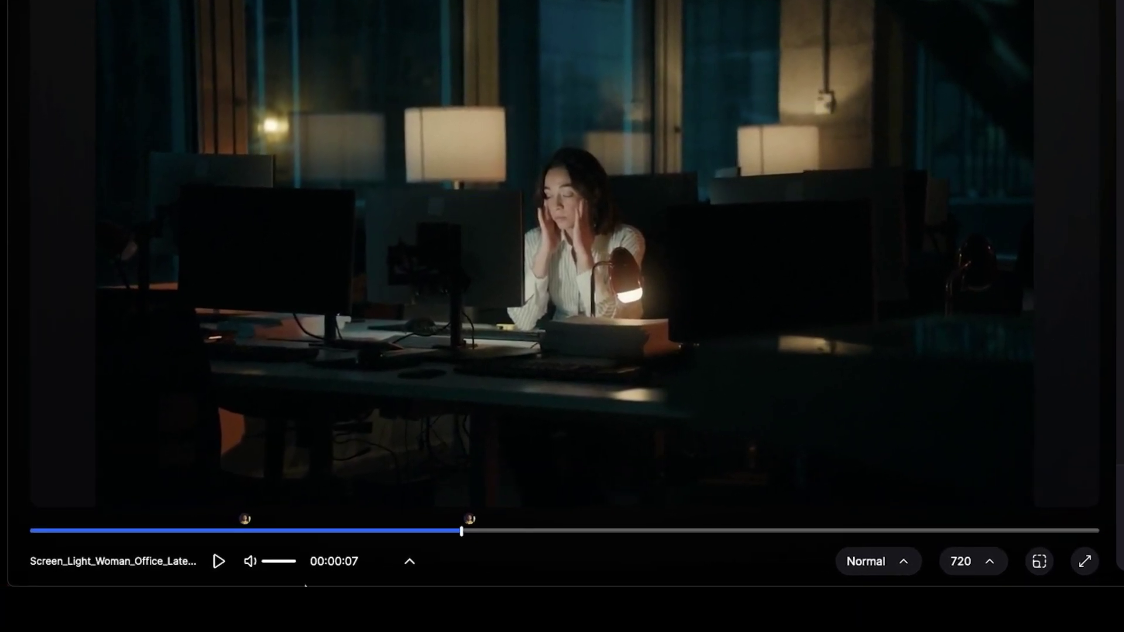
click(410, 560)
click(425, 502)
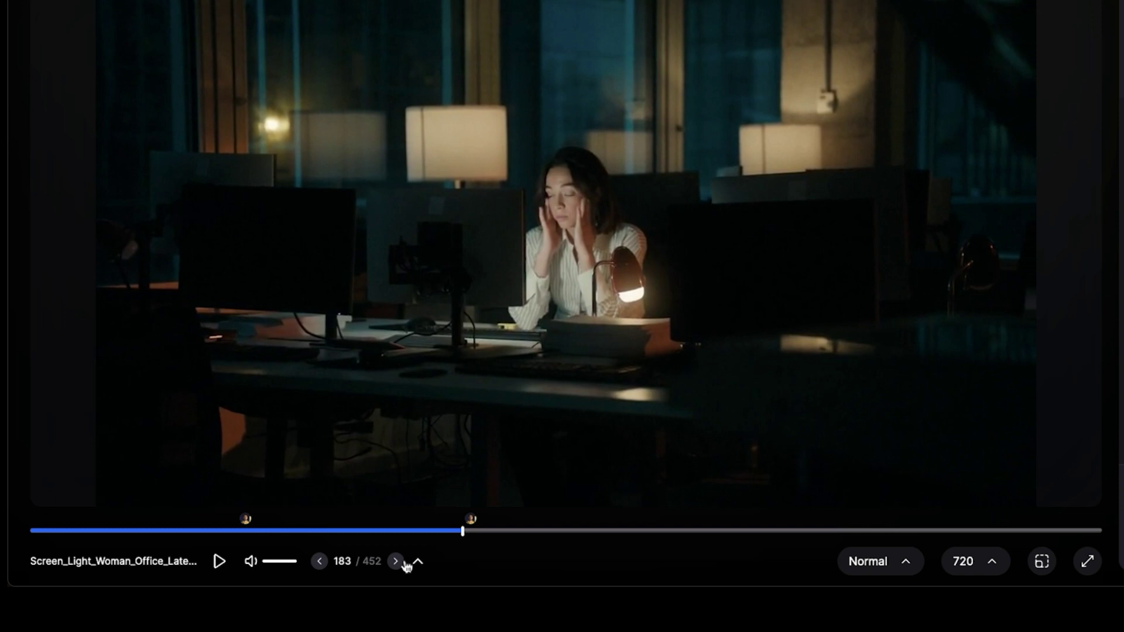
click(396, 561)
click(418, 561)
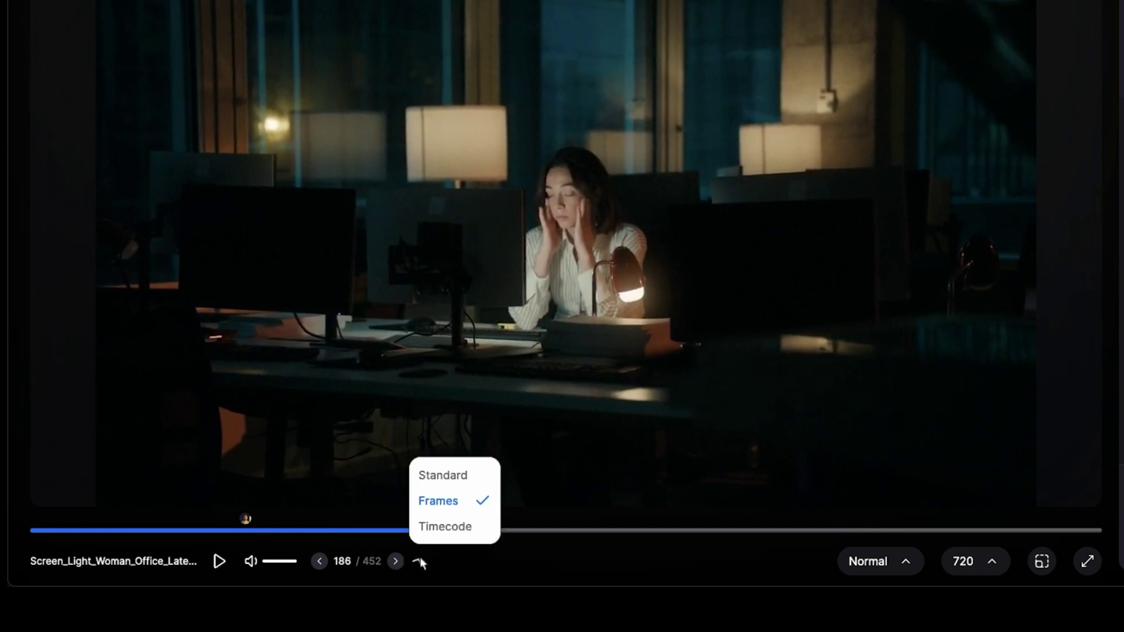
click(429, 527)
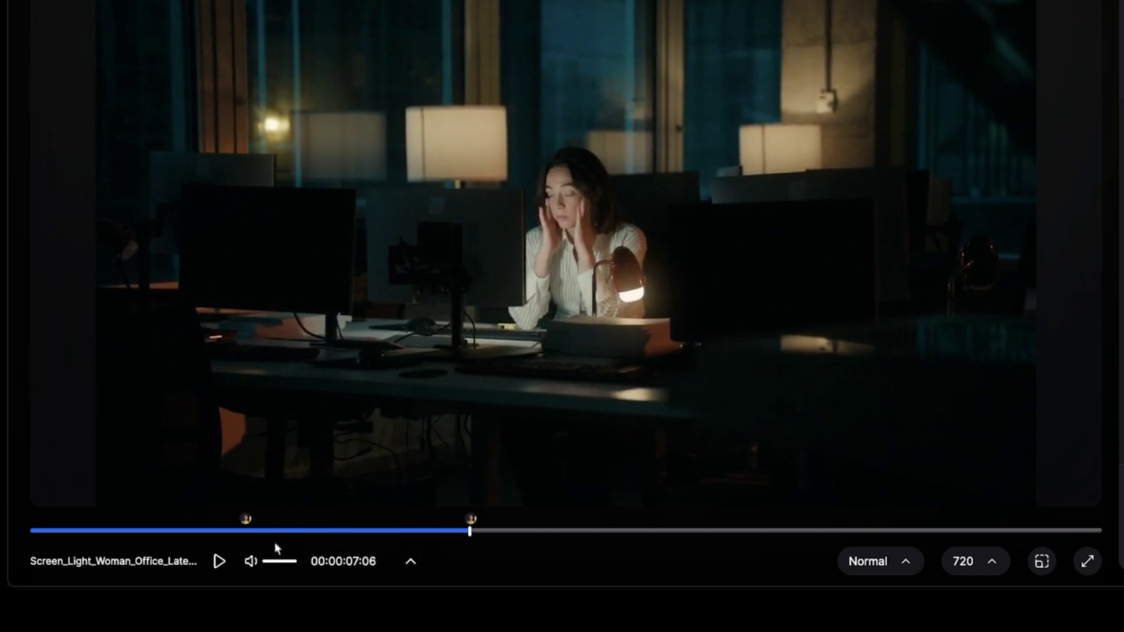
click(222, 565)
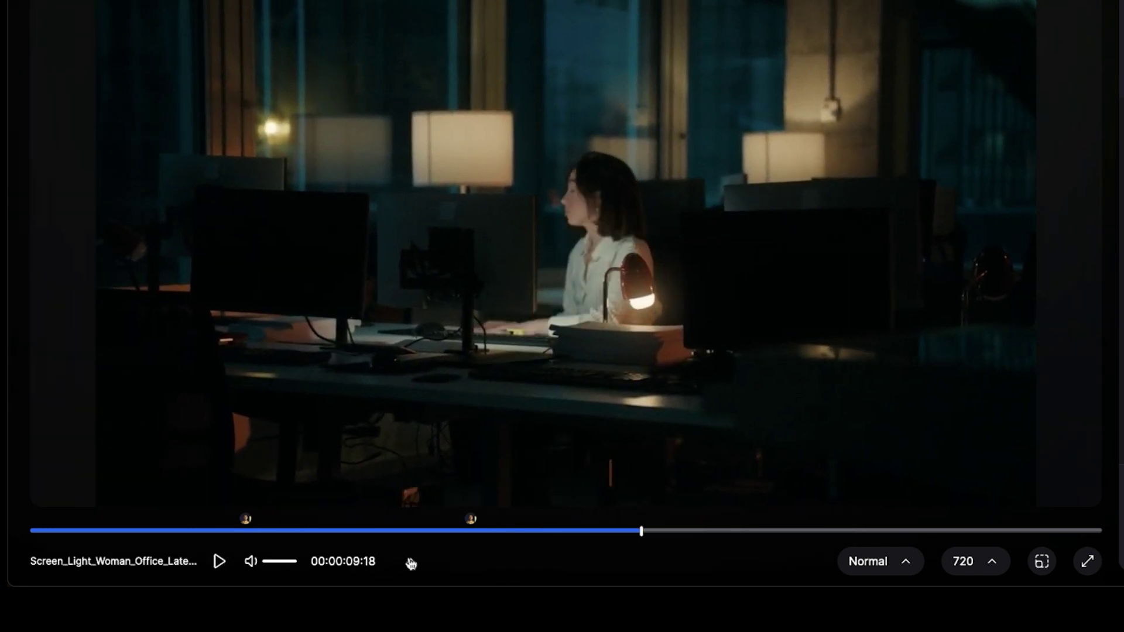
click(410, 562)
click(430, 499)
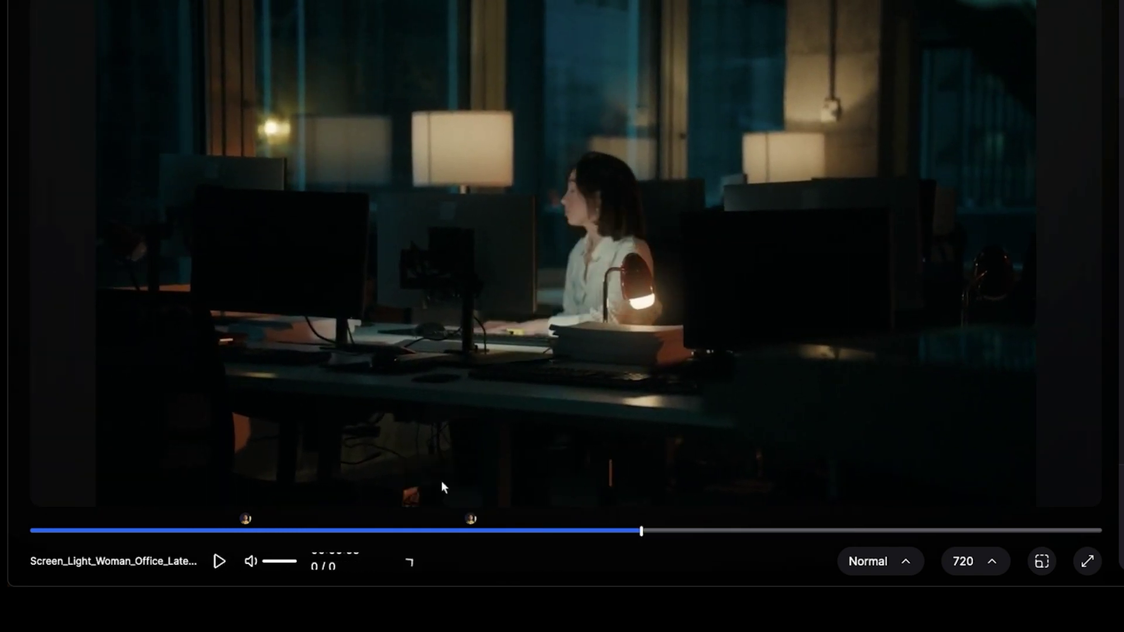
- Play the video at 0.5x speed, then set speed back to Normal
click(903, 564)
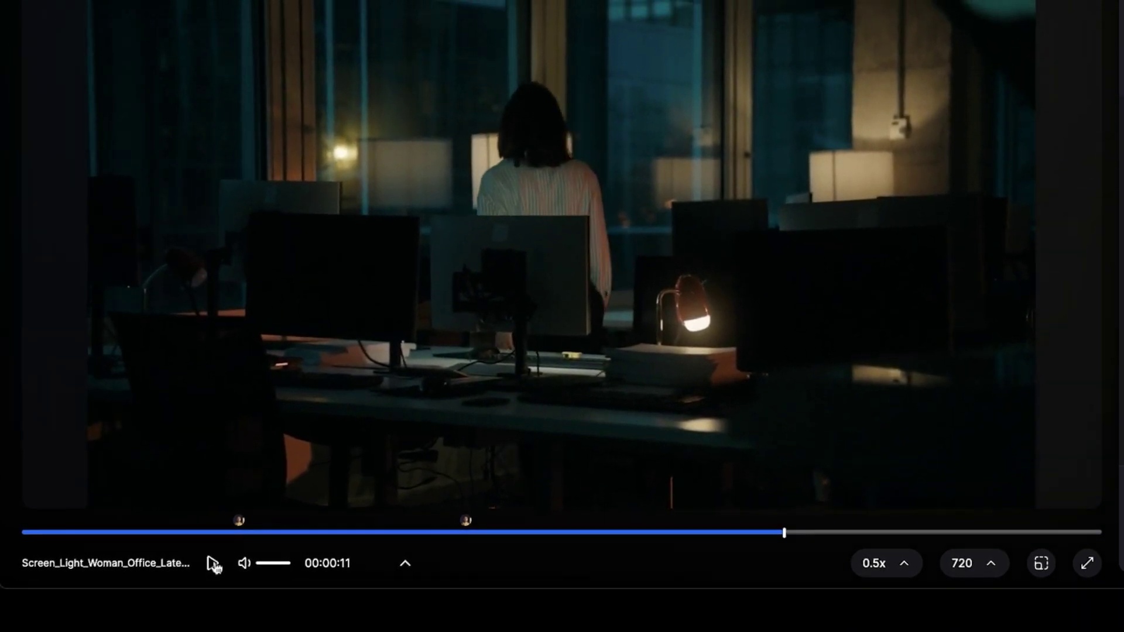
click(879, 562)
click(887, 452)
- Preview 1:1 and 9:16 aspect guides, then turn the aspect guide Off
click(980, 562)
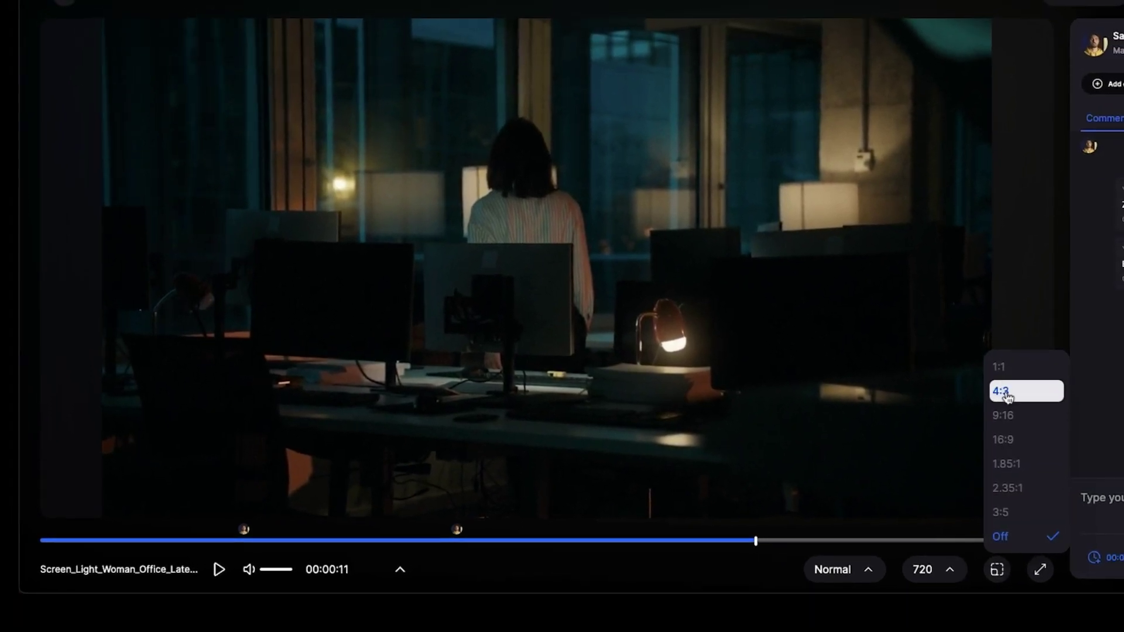
click(1045, 366)
click(998, 576)
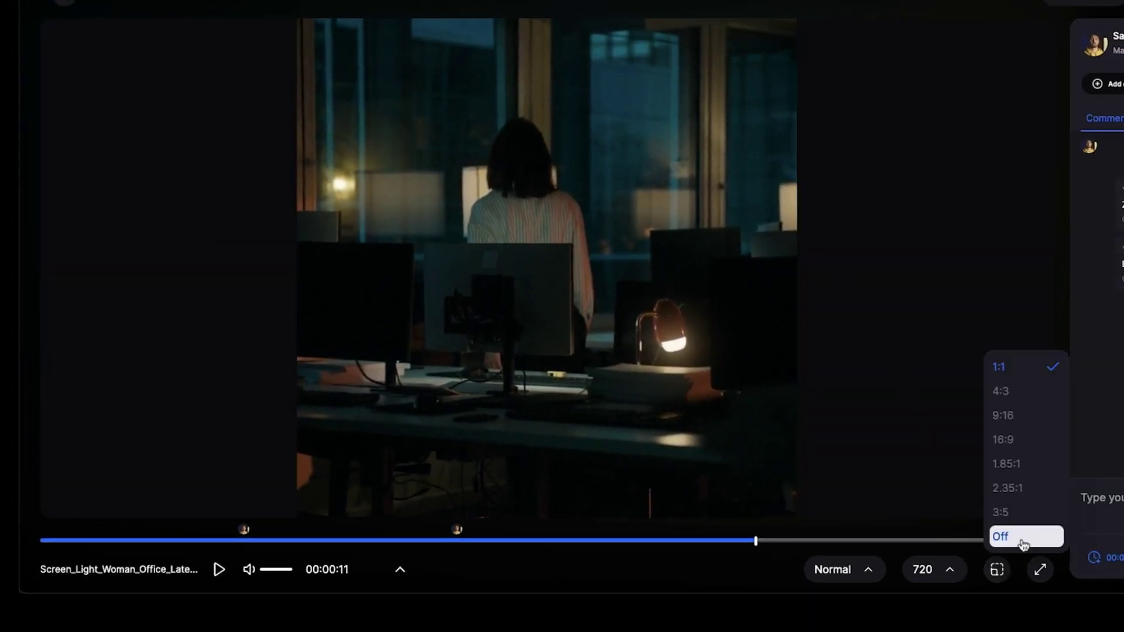
click(1003, 415)
click(997, 567)
click(999, 536)
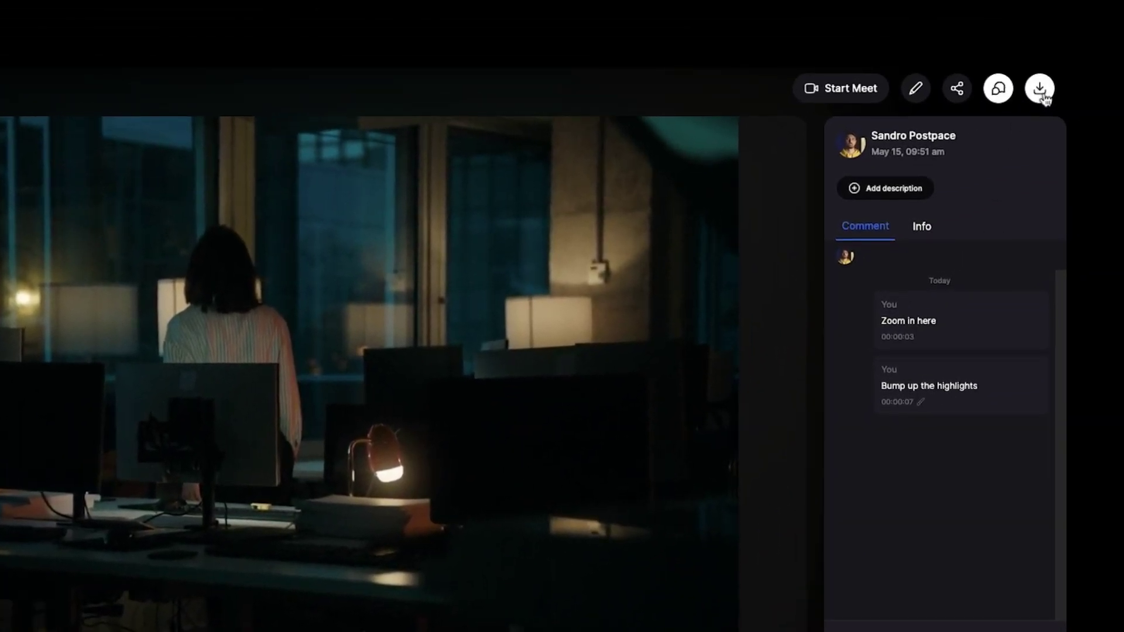
- Check the office video's download sizes, then copy its share link
click(1042, 95)
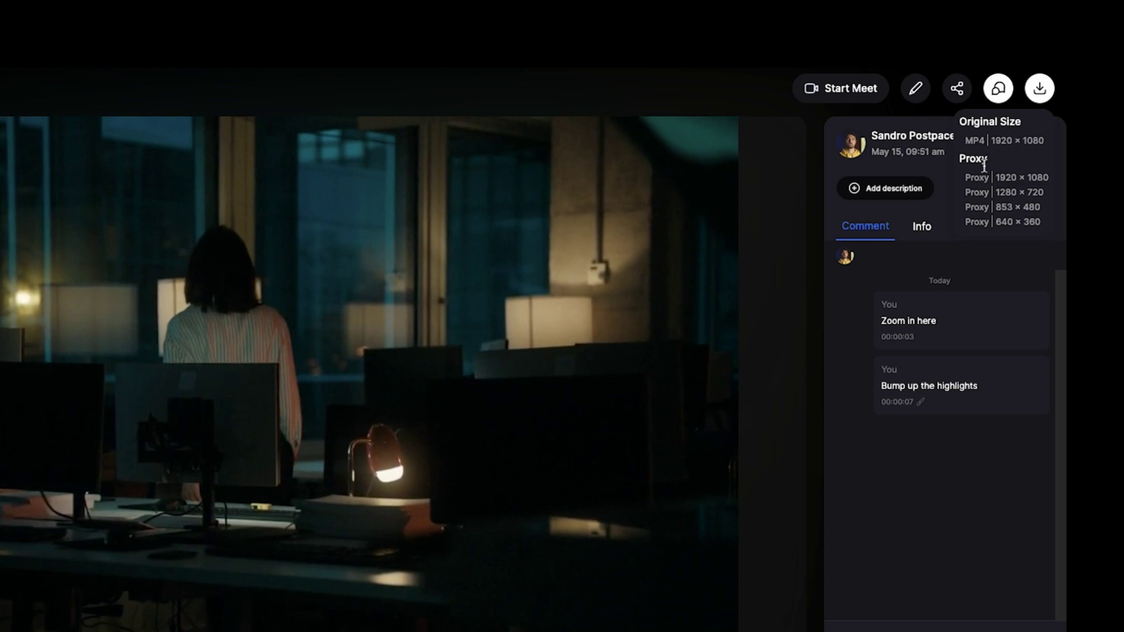
click(1045, 101)
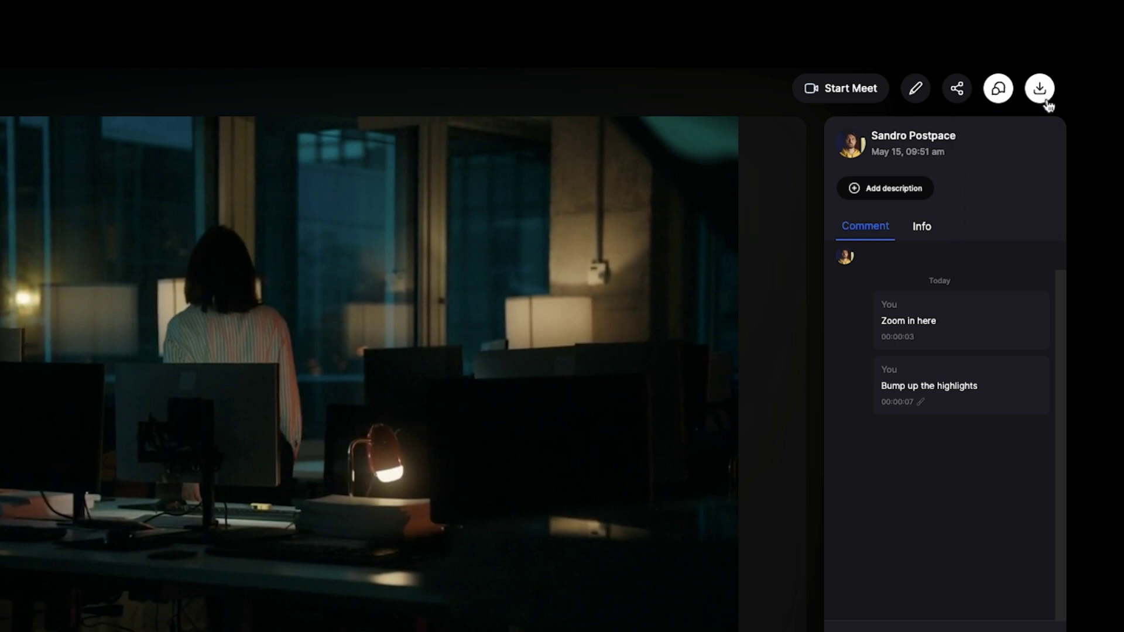
click(959, 89)
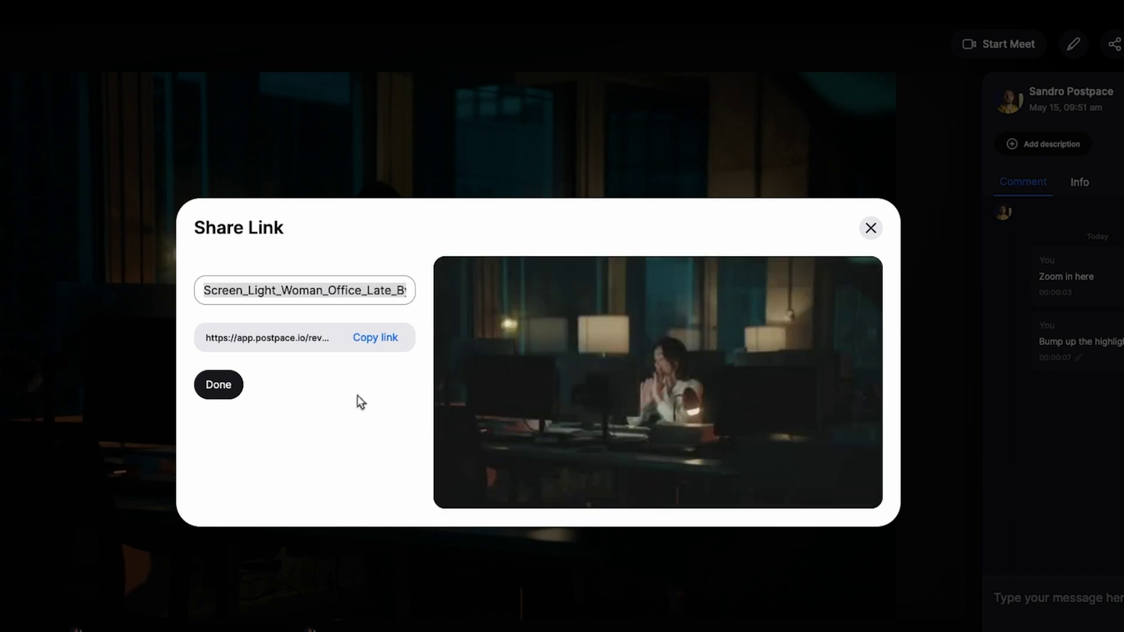
click(373, 343)
click(389, 346)
click(231, 394)
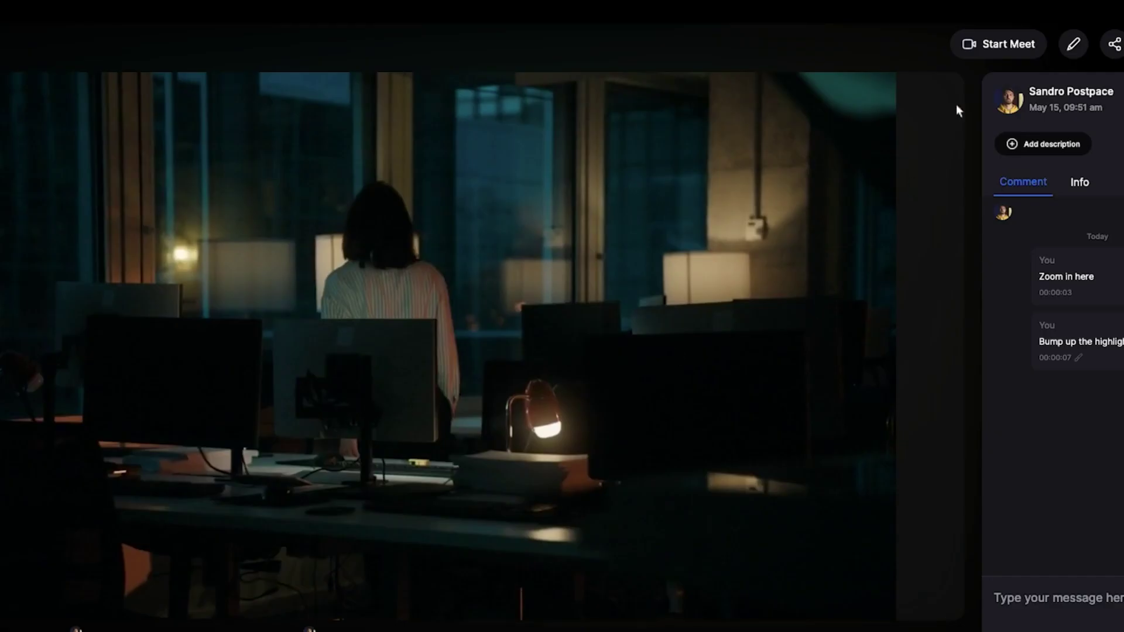
- Start a live Meet on the office video with microphone and camera access allowed
click(999, 50)
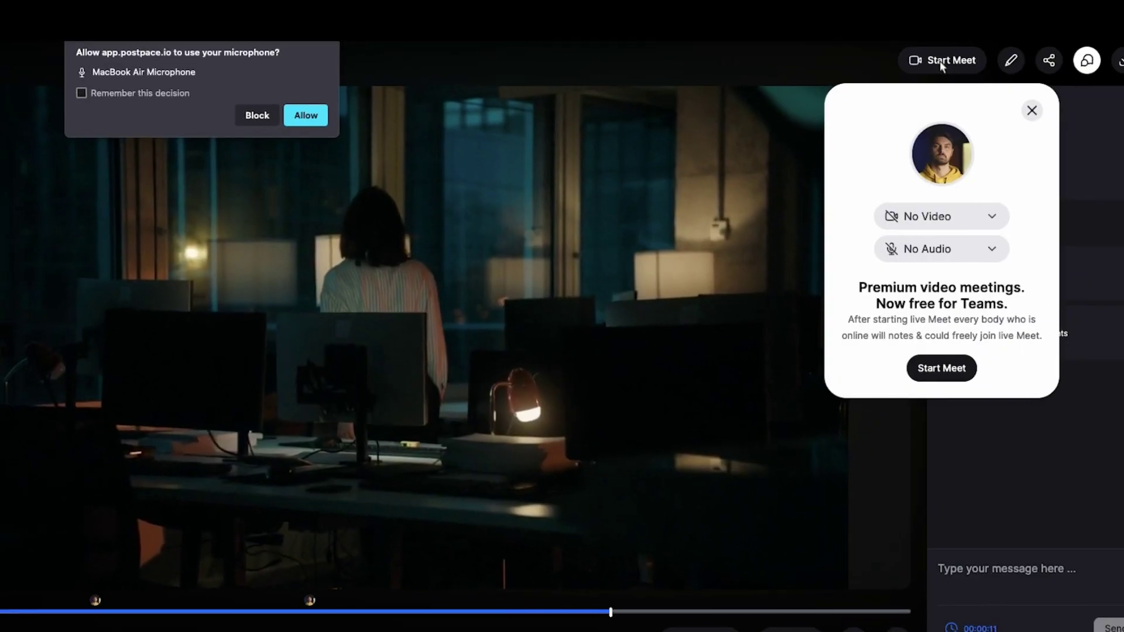
click(301, 127)
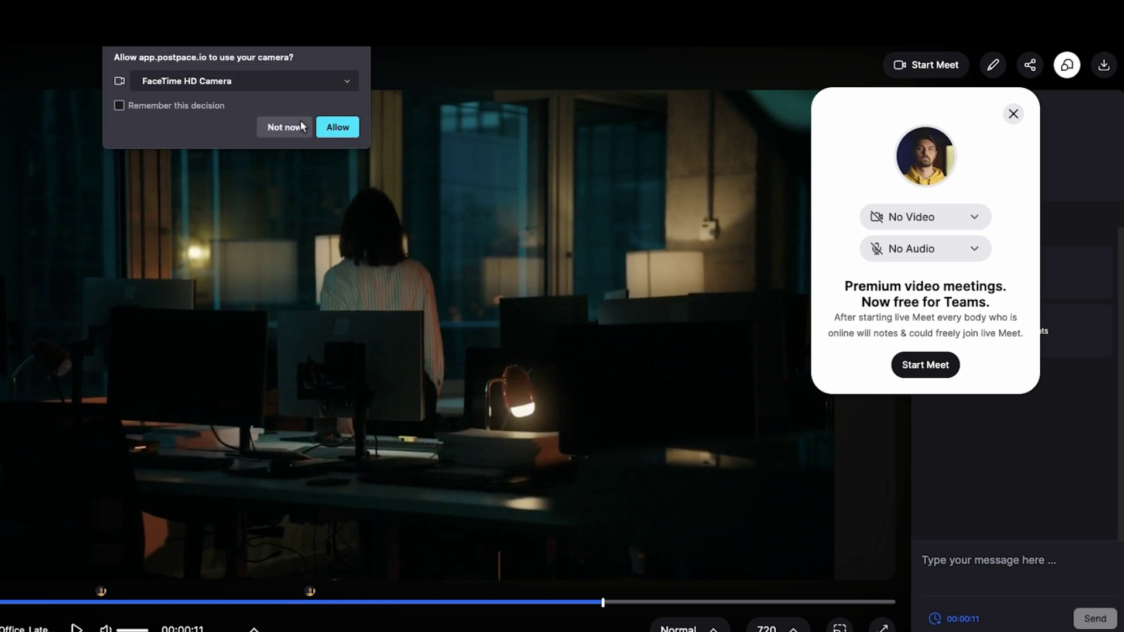
click(343, 132)
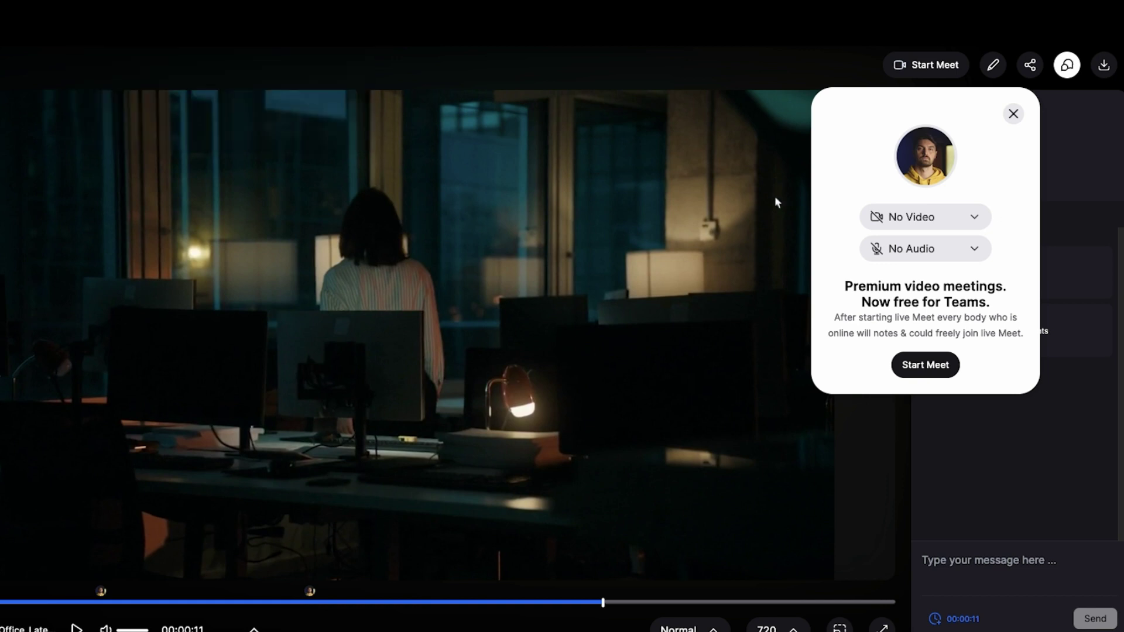
click(923, 366)
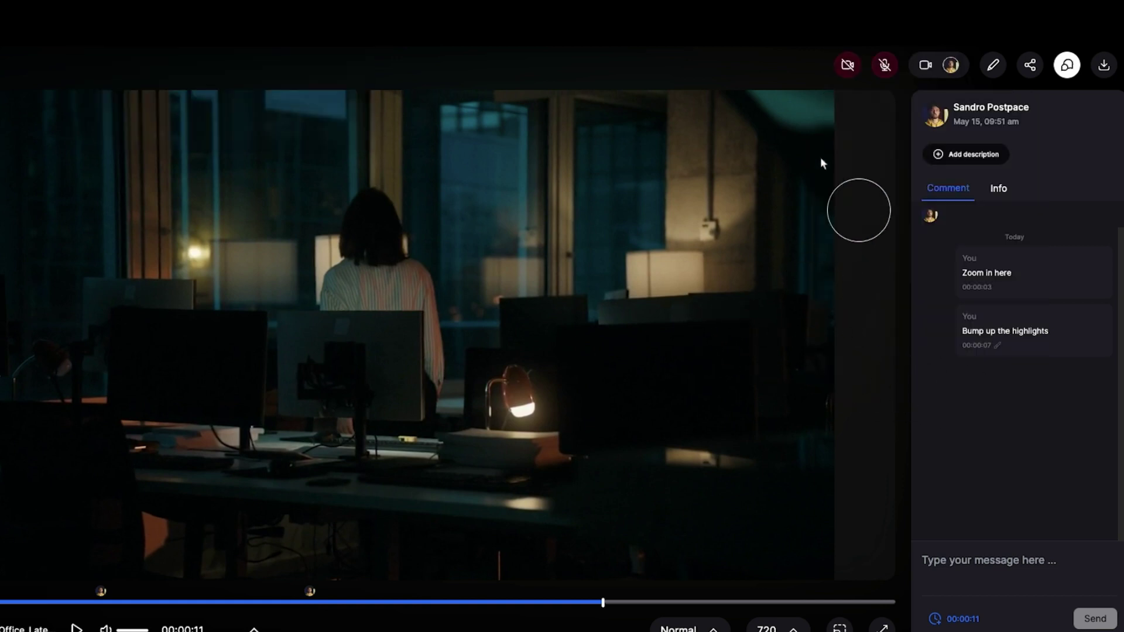
- Turn the webcam on and back off, then leave the Meet
click(848, 68)
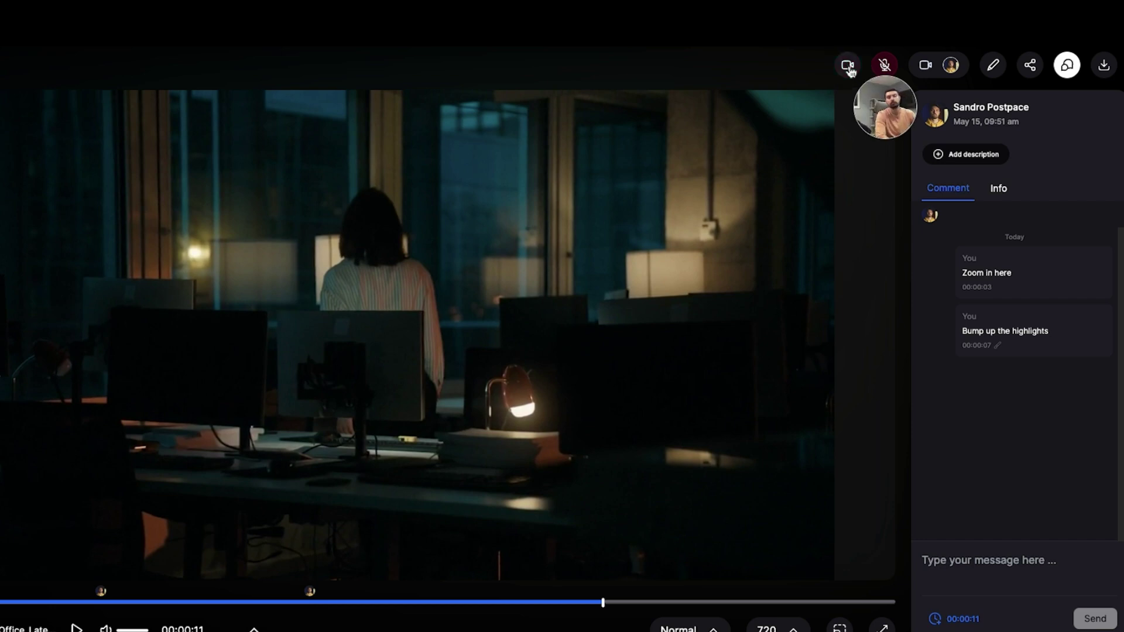
click(849, 69)
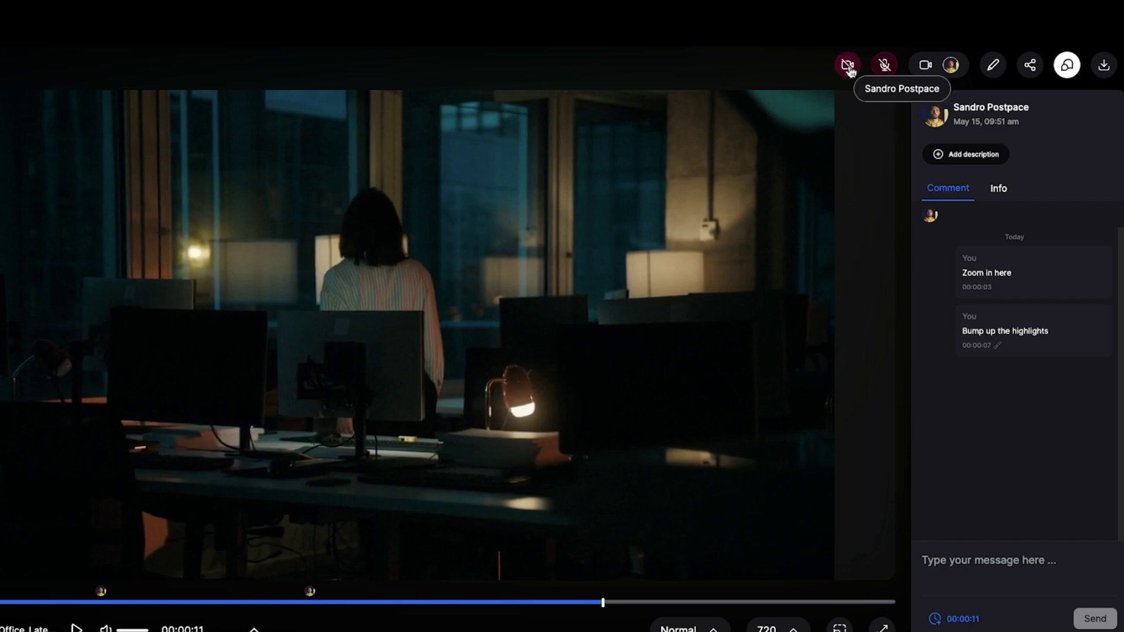
click(952, 65)
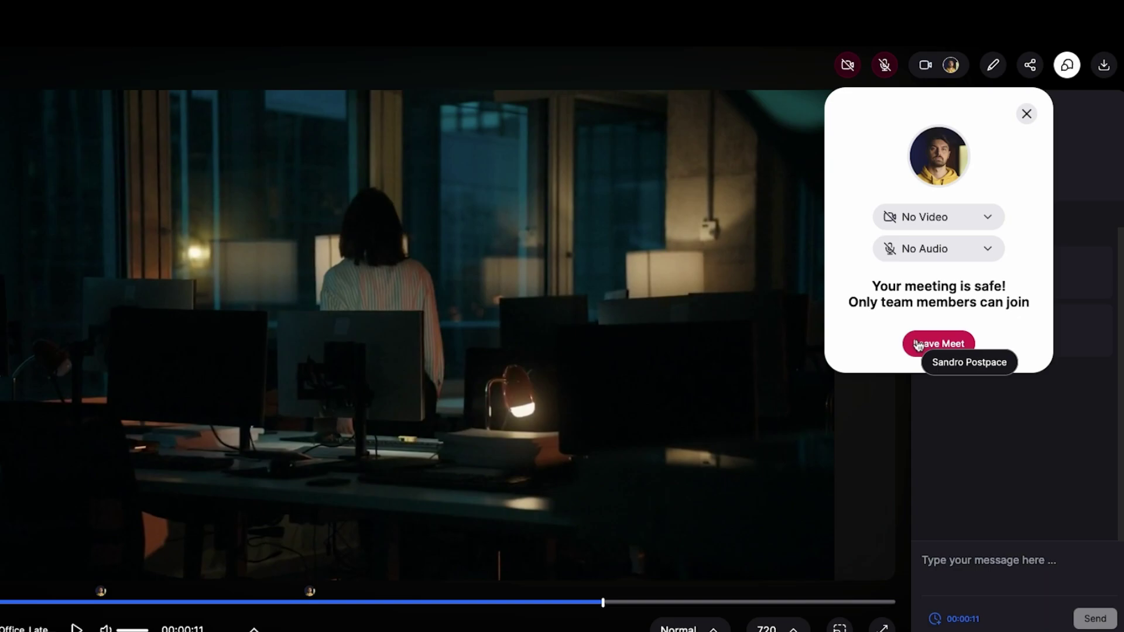
click(937, 343)
click(468, 472)
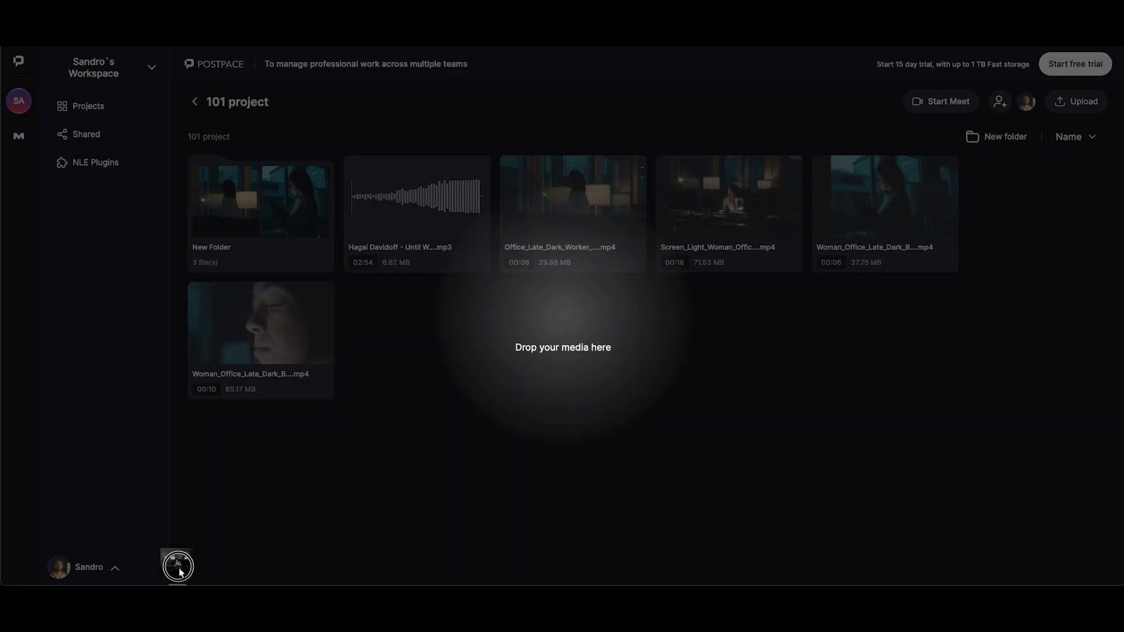
- Upload the new cut, stack it onto Screen_Light as V2, and check it in Manage Versions
drag(176, 565, 512, 508)
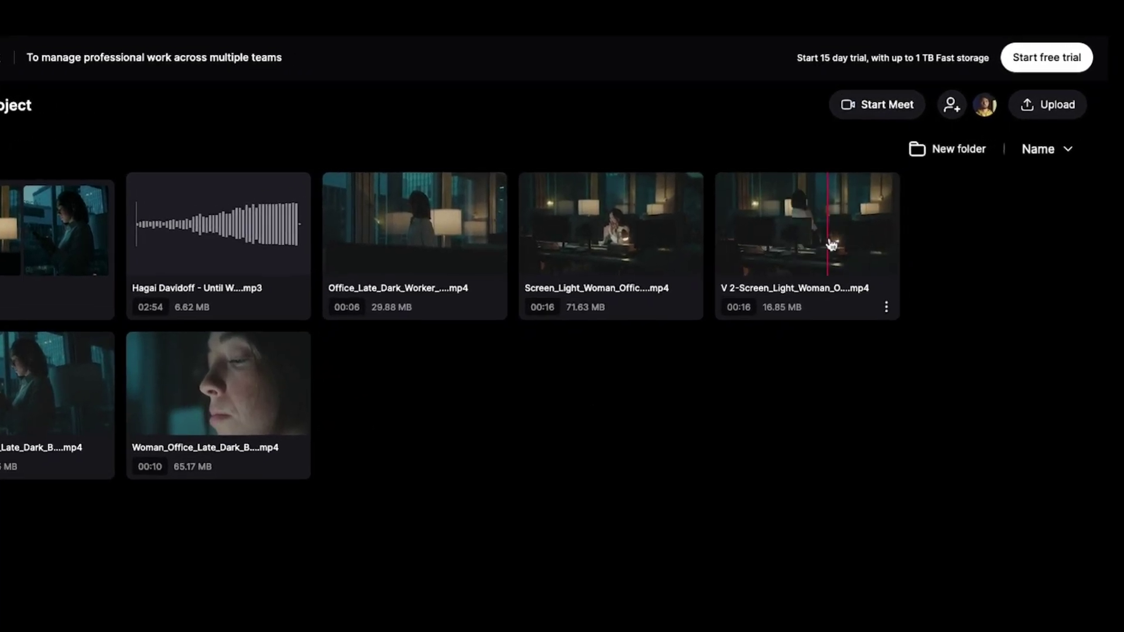
drag(831, 245, 632, 247)
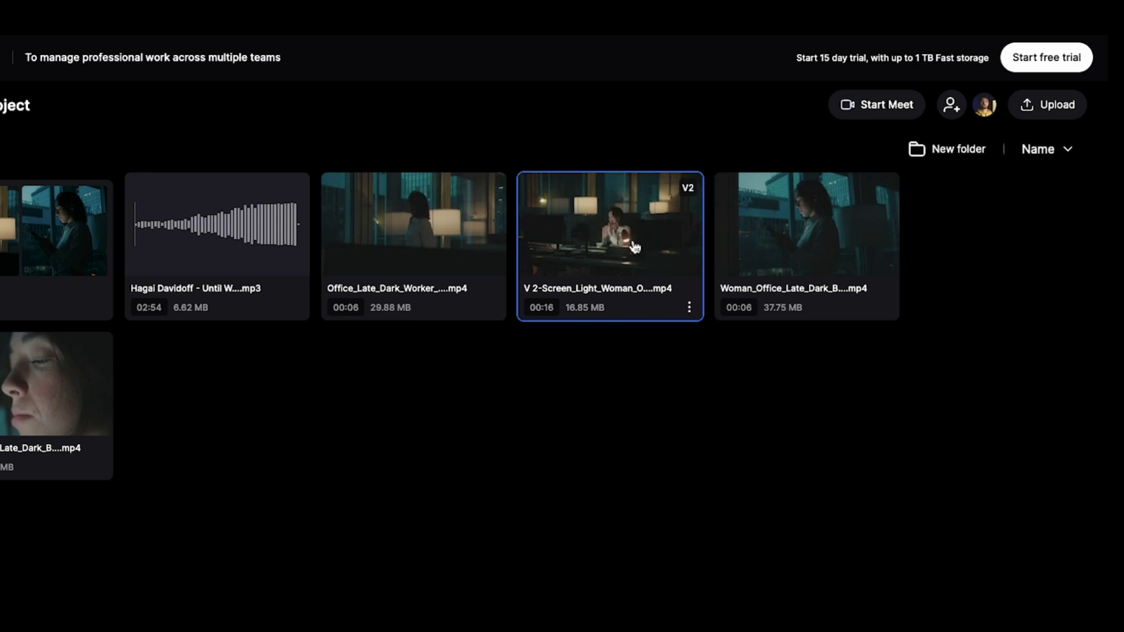
click(691, 309)
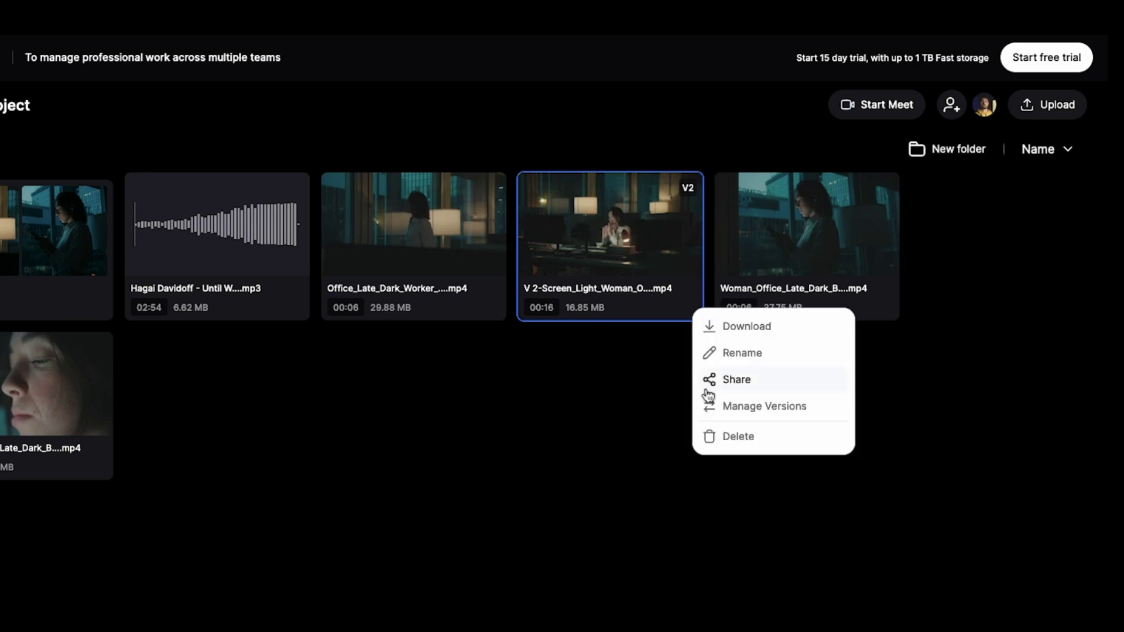
click(720, 403)
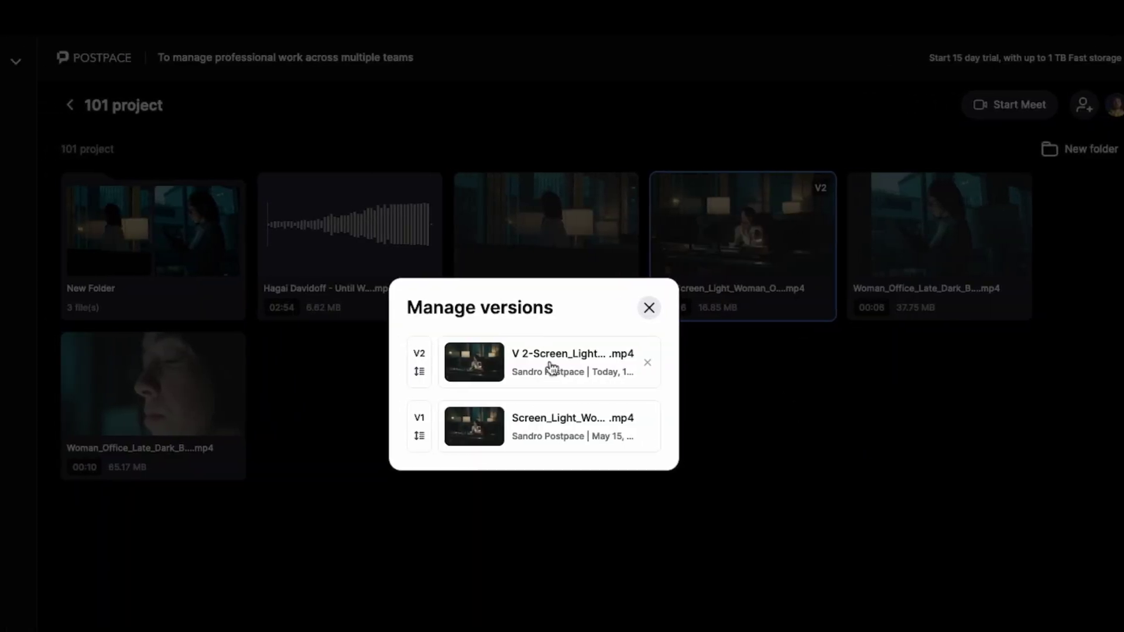
mouse_move(552, 368)
mouse_down()
mouse_move(557, 435)
mouse_move(559, 366)
mouse_up()
click(649, 308)
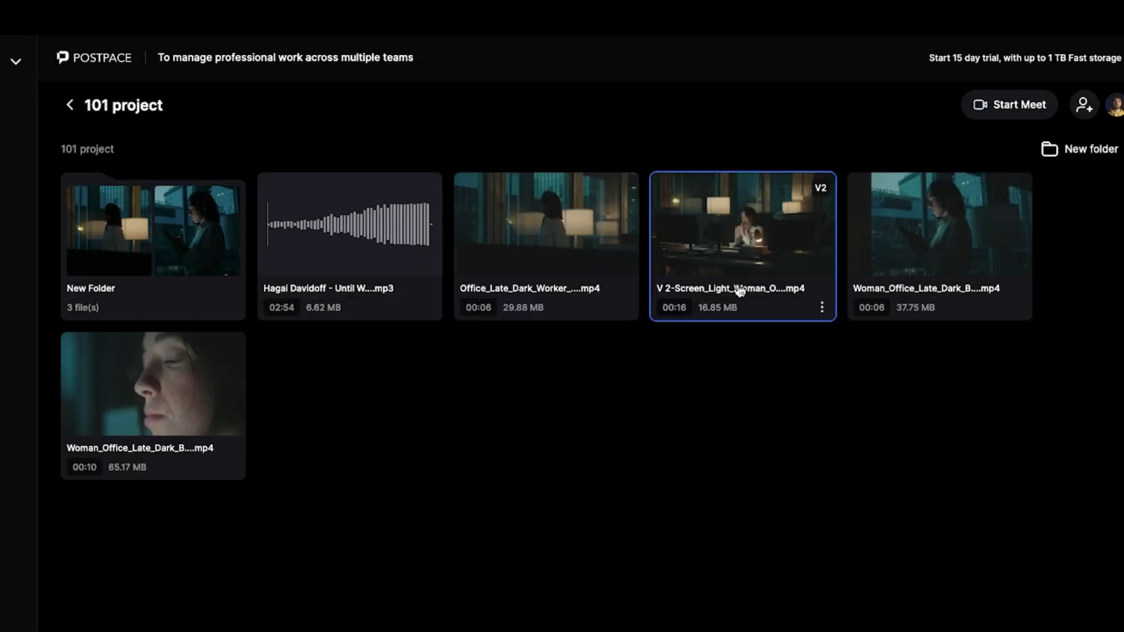
- Open the office clip, switch to Version 2, and post the comment 'Looks great'
mouse_move(743, 225)
click(754, 242)
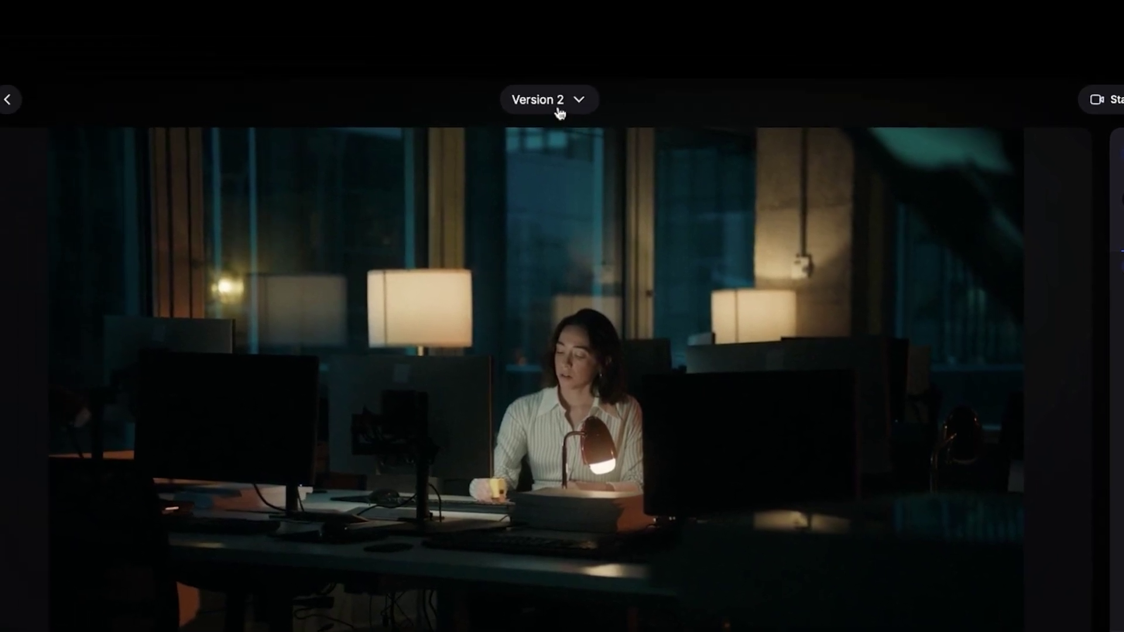
click(568, 107)
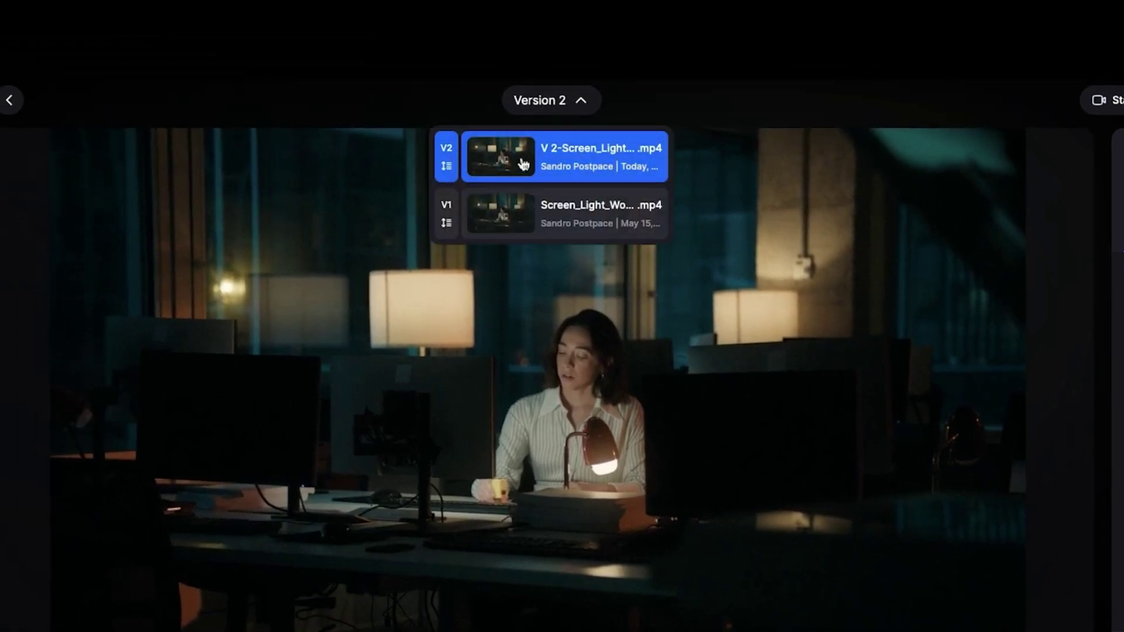
click(768, 209)
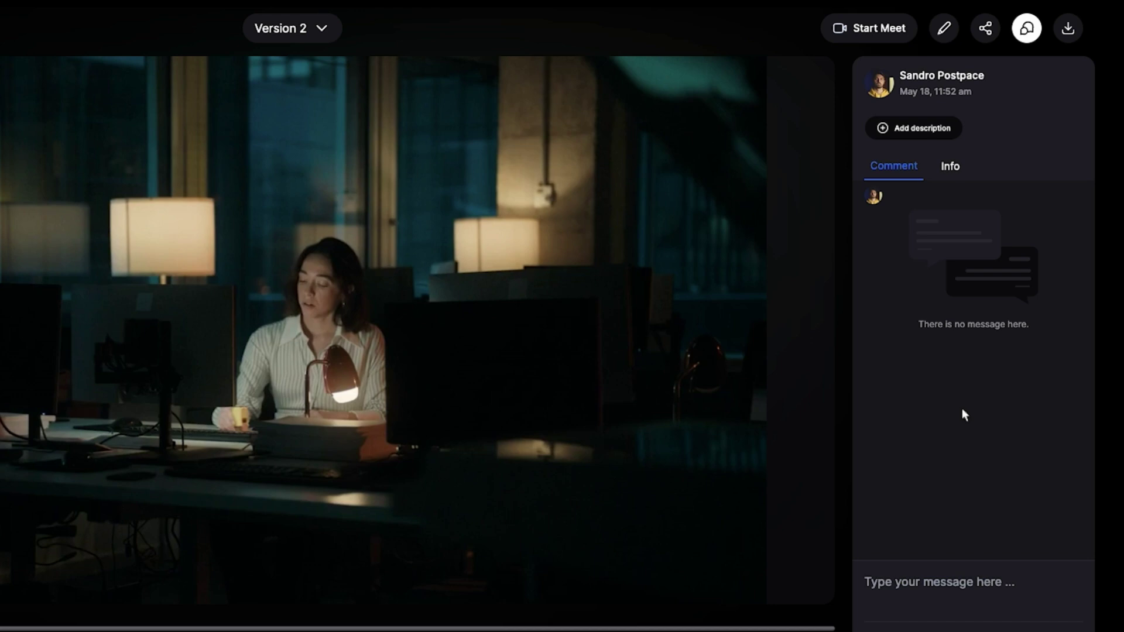
text(Loo)
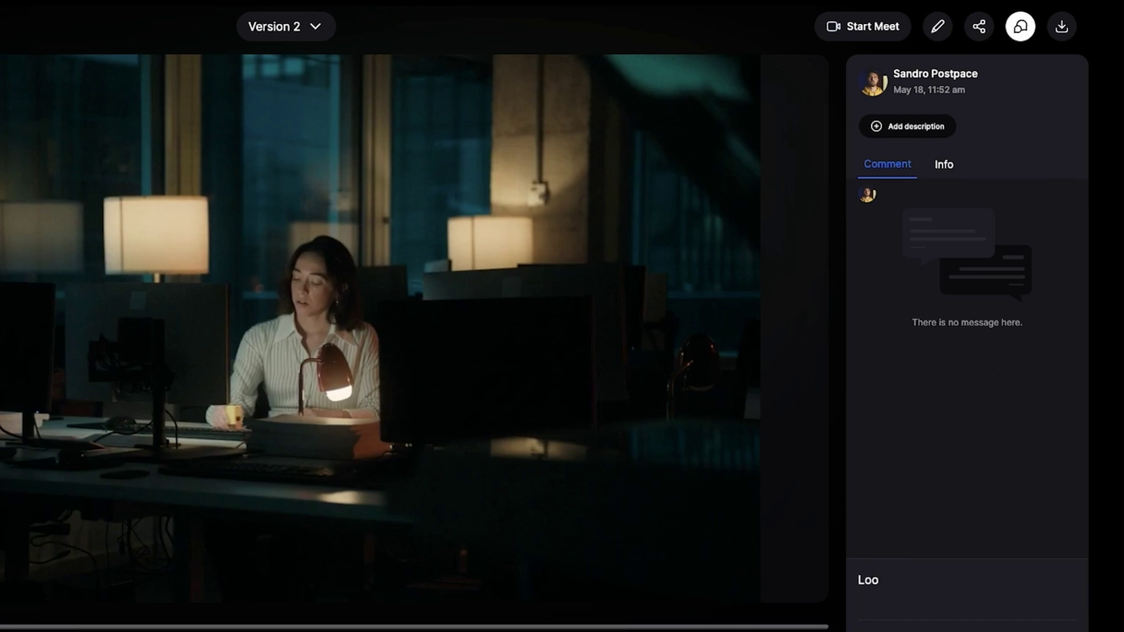
text(ks gre)
key(Return)
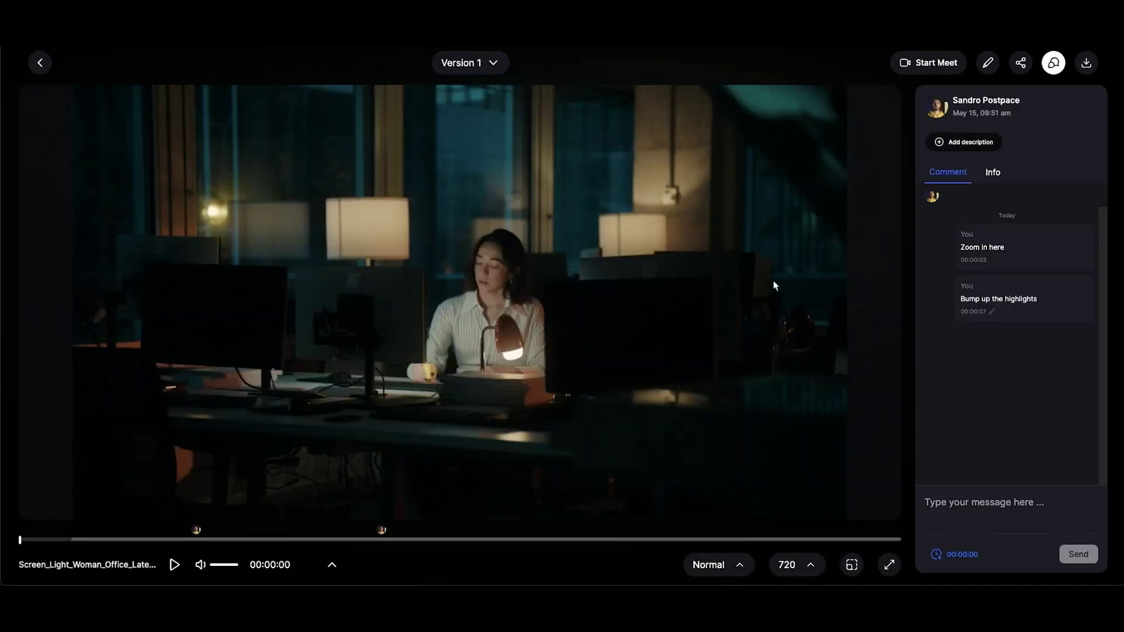
- Create a share link for the clip and go back to the 101 project files
click(1020, 63)
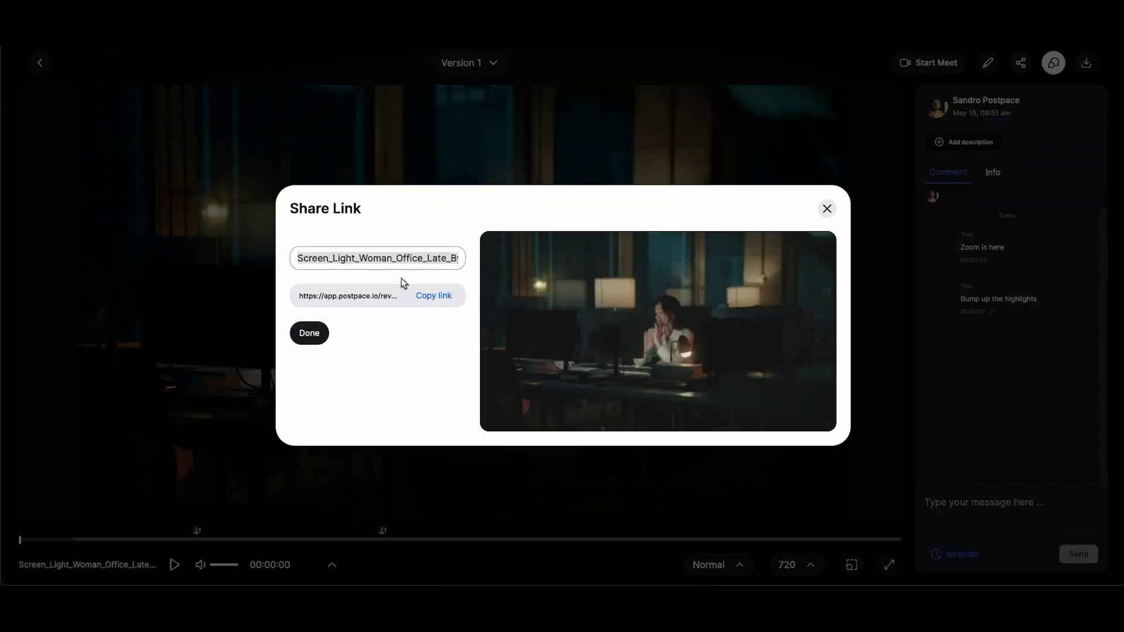
click(312, 333)
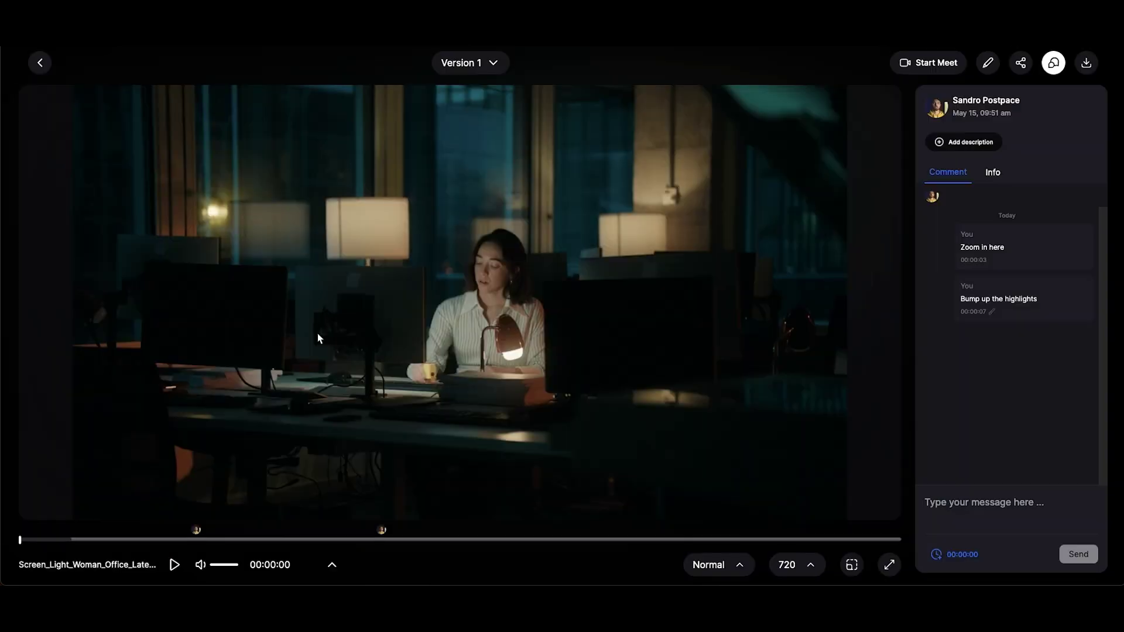
click(39, 63)
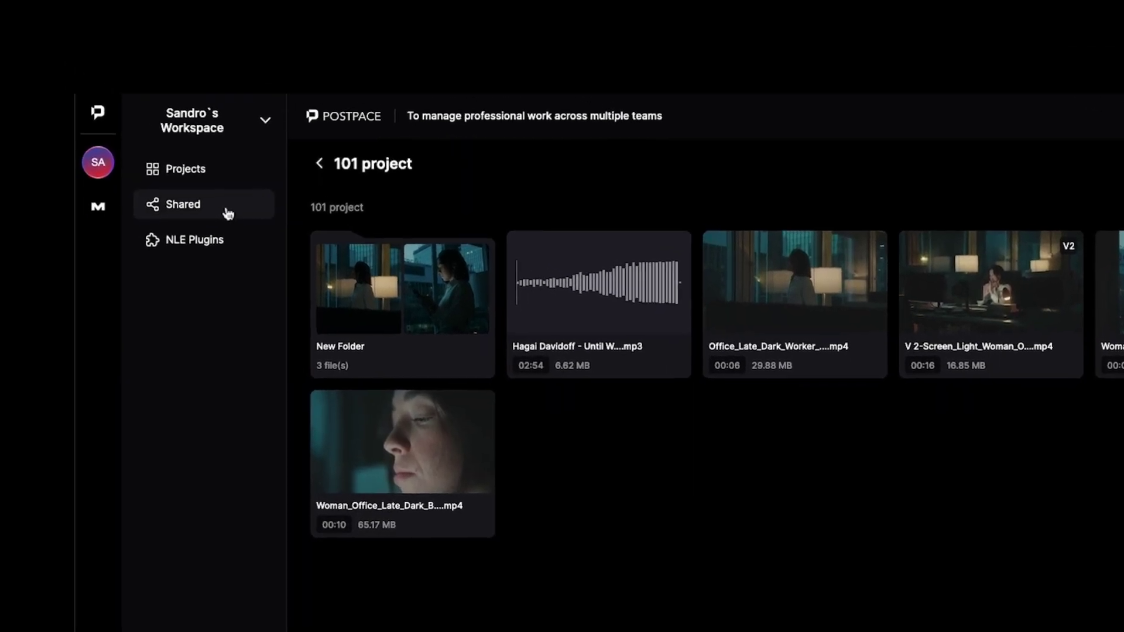
- Show 101 project's shared links and switch the newest link's Active toggle off and back on
click(121, 137)
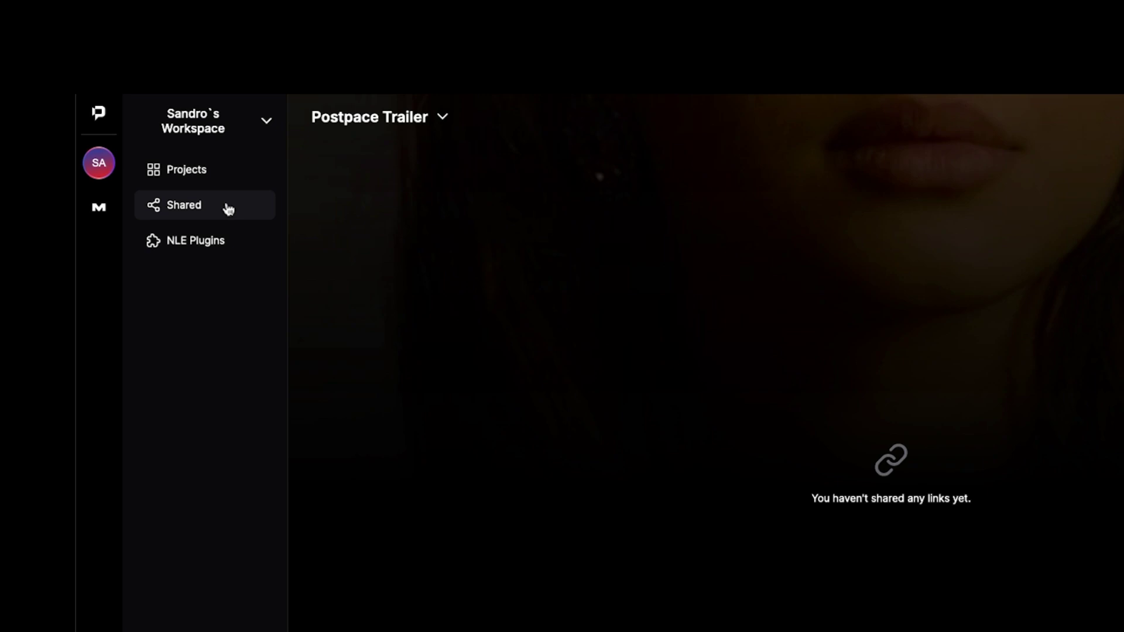
click(442, 119)
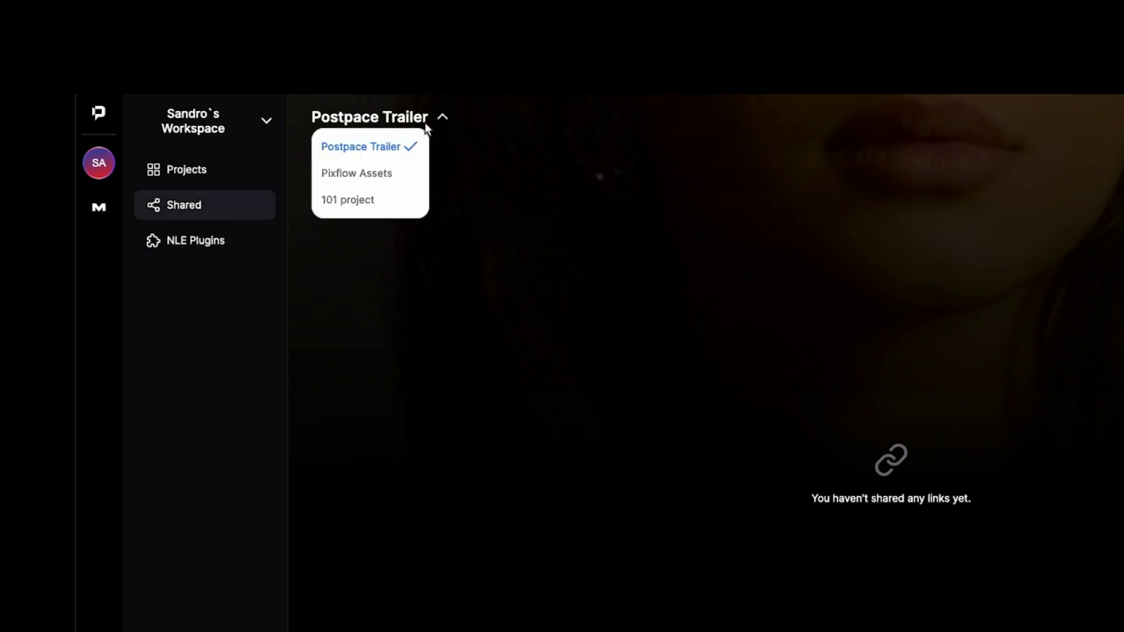
click(376, 202)
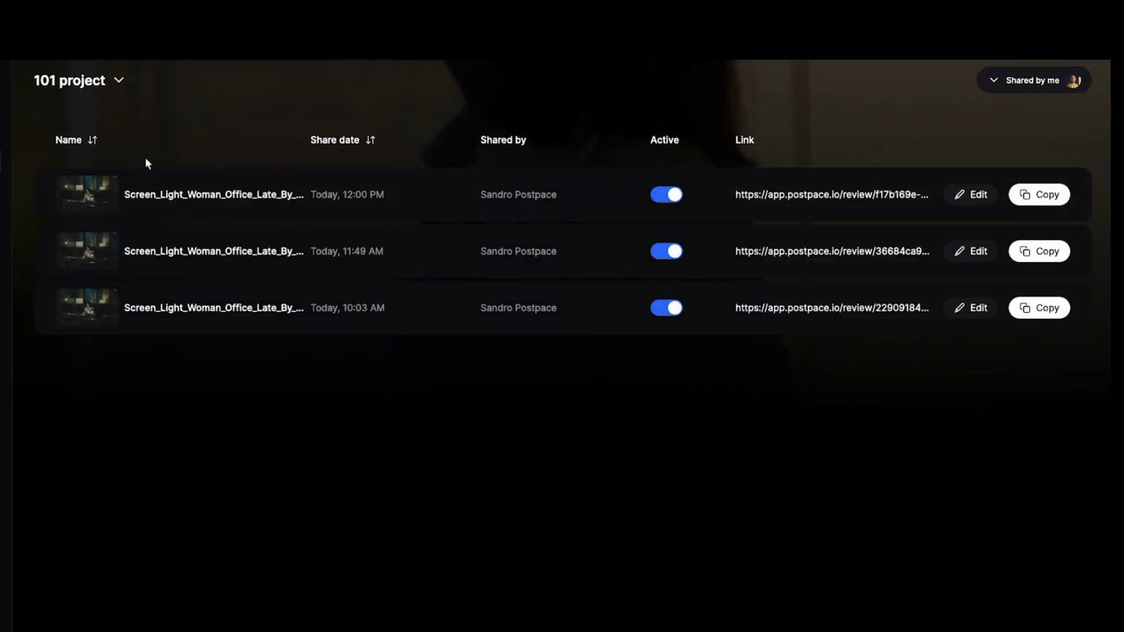
click(664, 196)
click(664, 199)
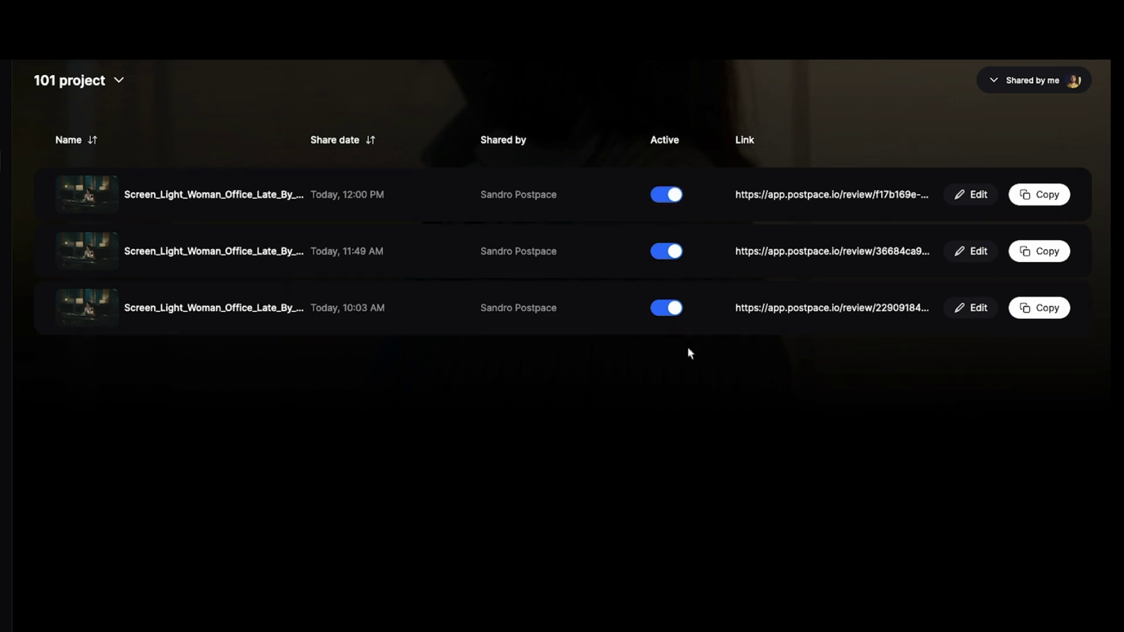